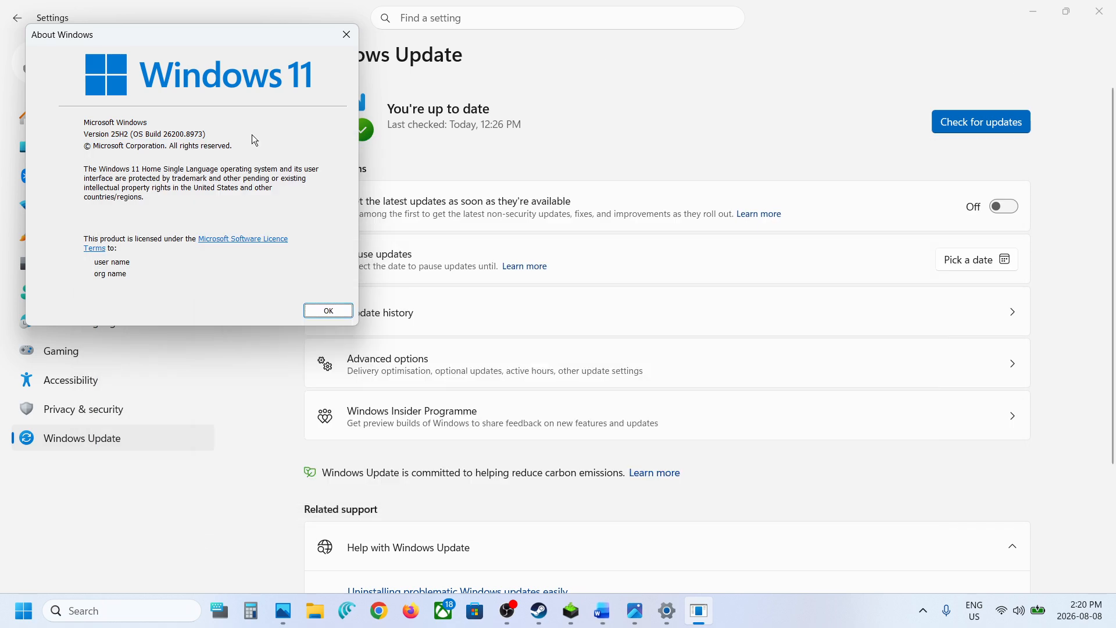
pyautogui.click(23, 611)
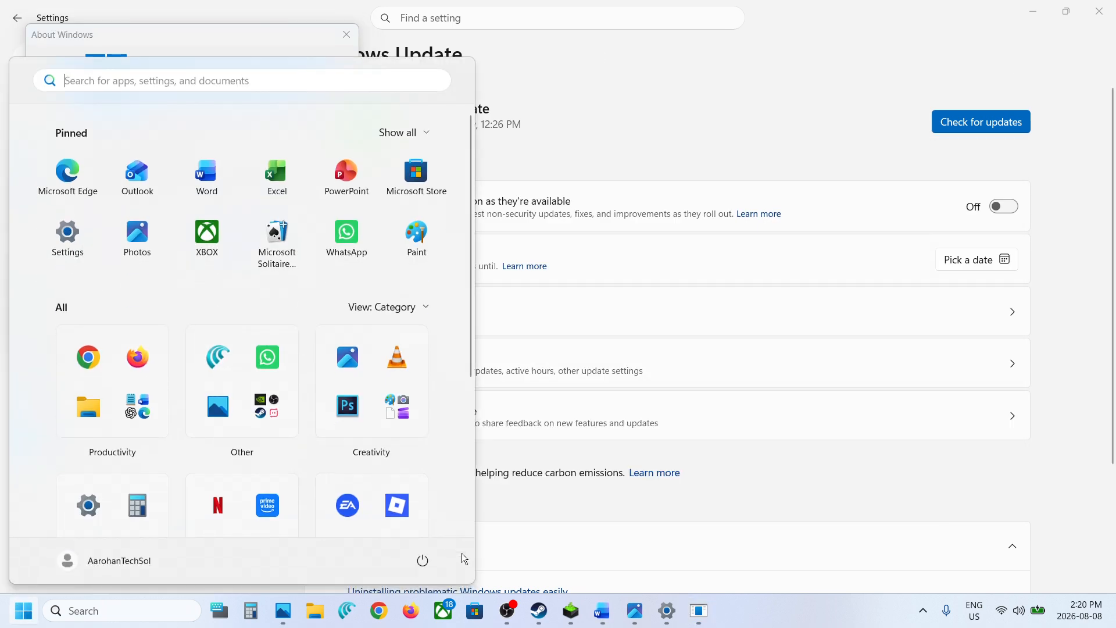
pyautogui.click(422, 560)
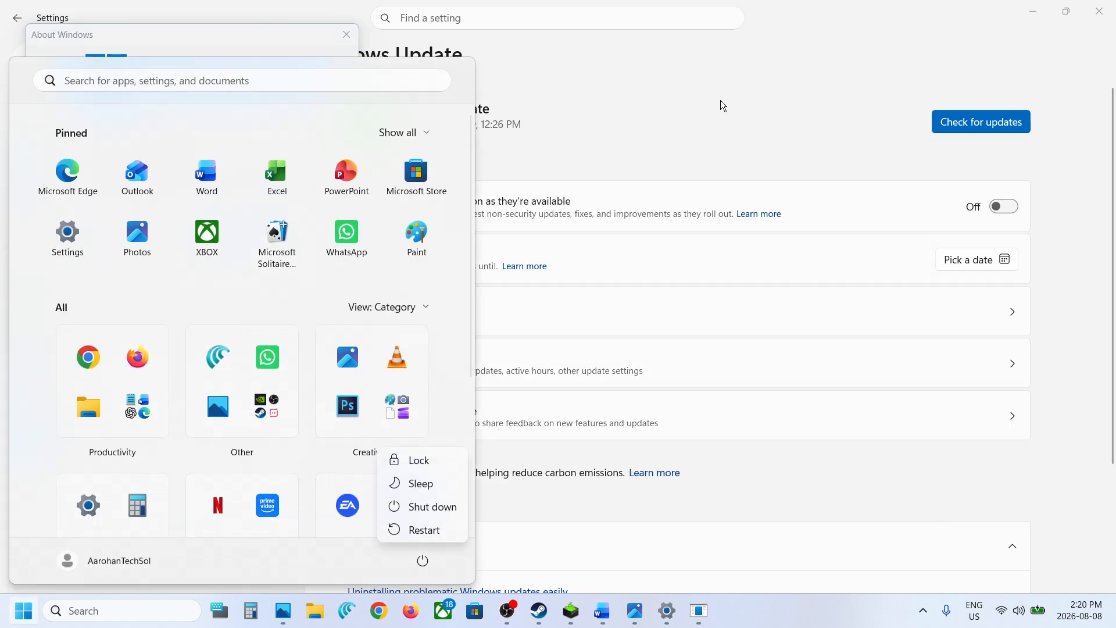
pyautogui.click(722, 105)
# Step: Search Windows for "services" and open the Services console
pyautogui.click(126, 610)
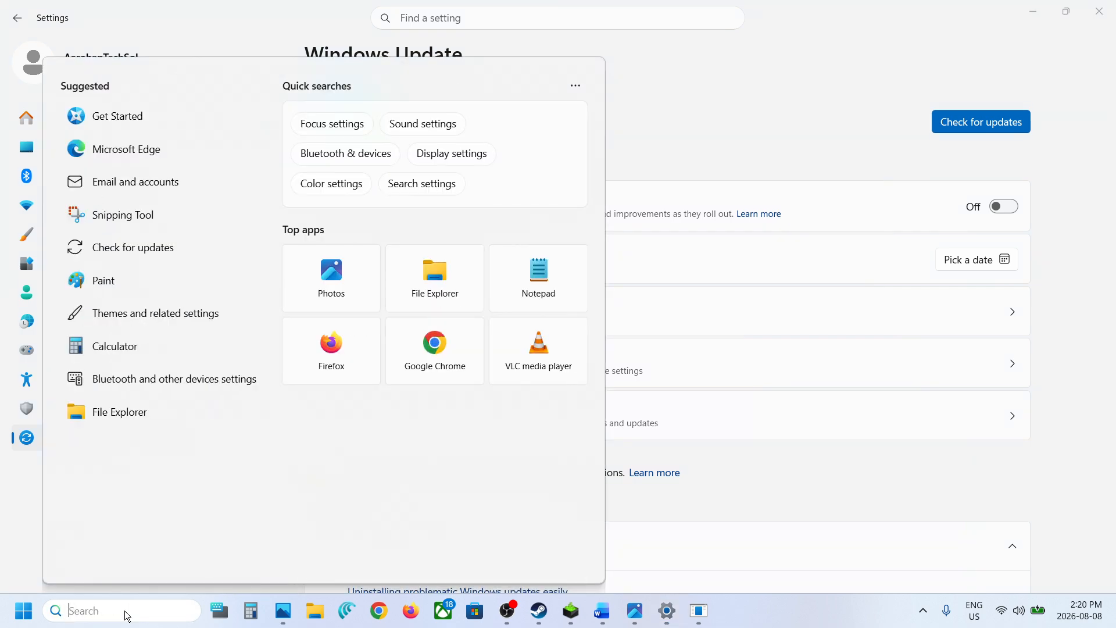
pyautogui.write('services')
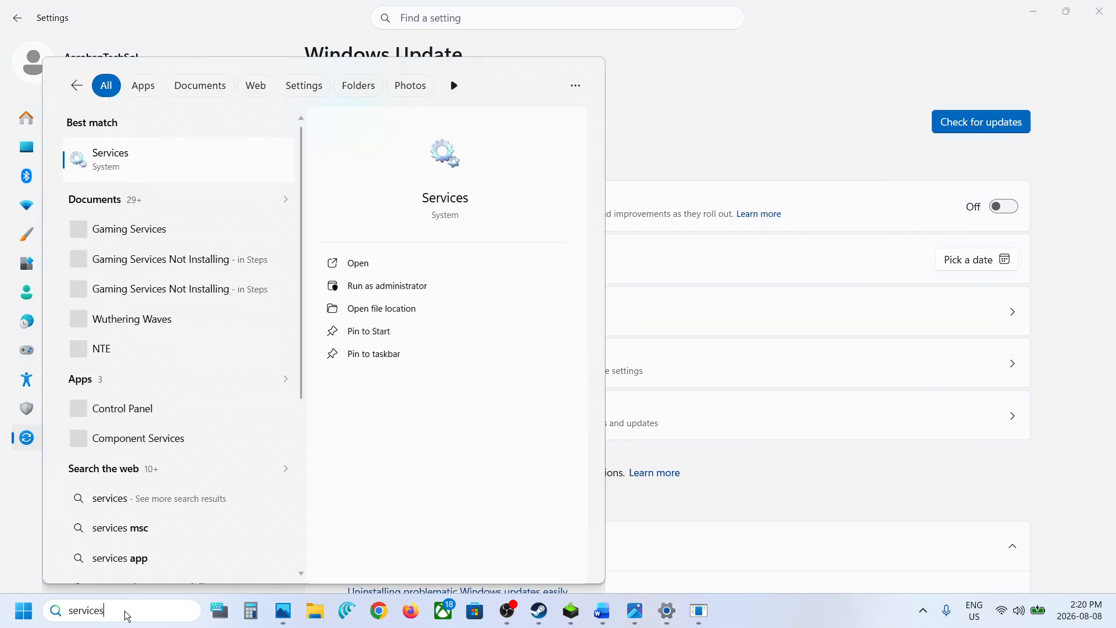
pyautogui.press('Return')
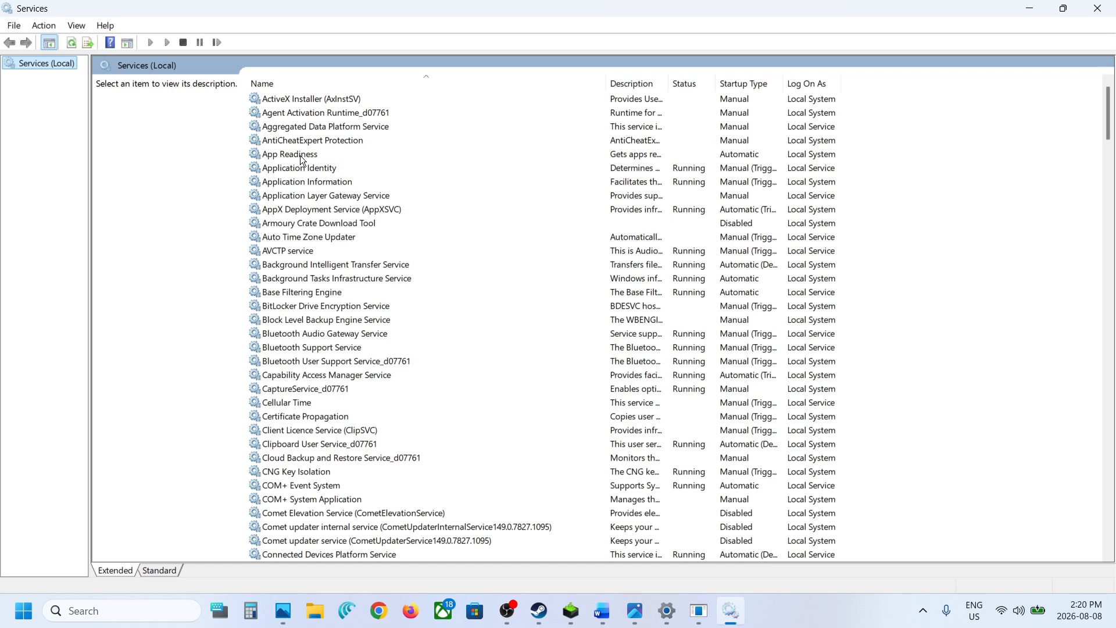
# Step: Set the App Readiness service's startup type to Automatic and apply it
pyautogui.click(326, 154)
pyautogui.doubleClick(332, 155)
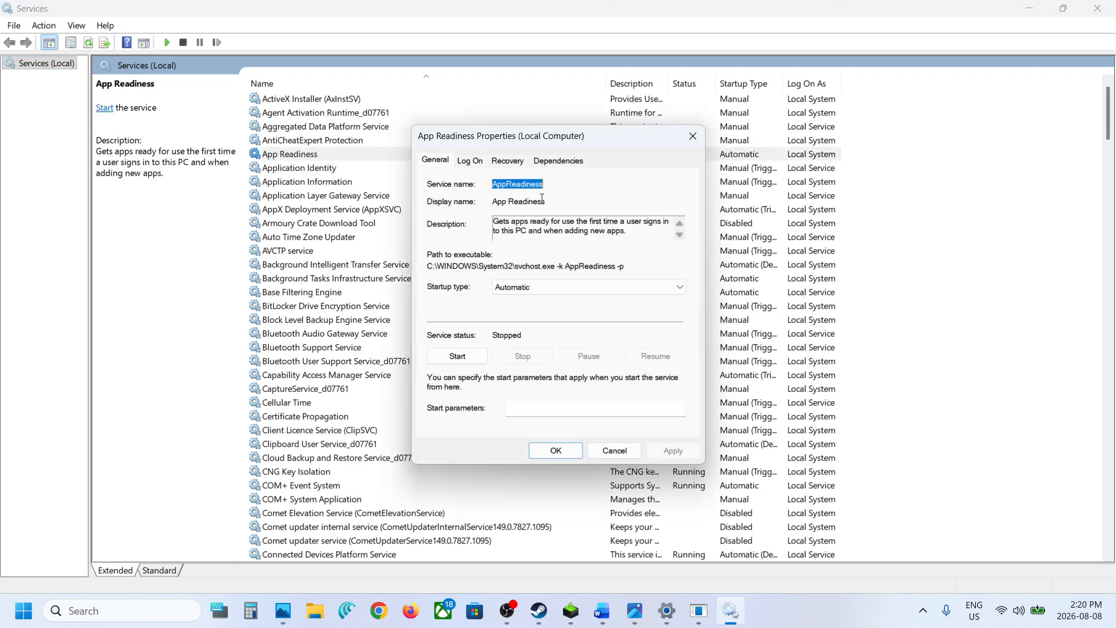
pyautogui.click(515, 281)
pyautogui.click(523, 308)
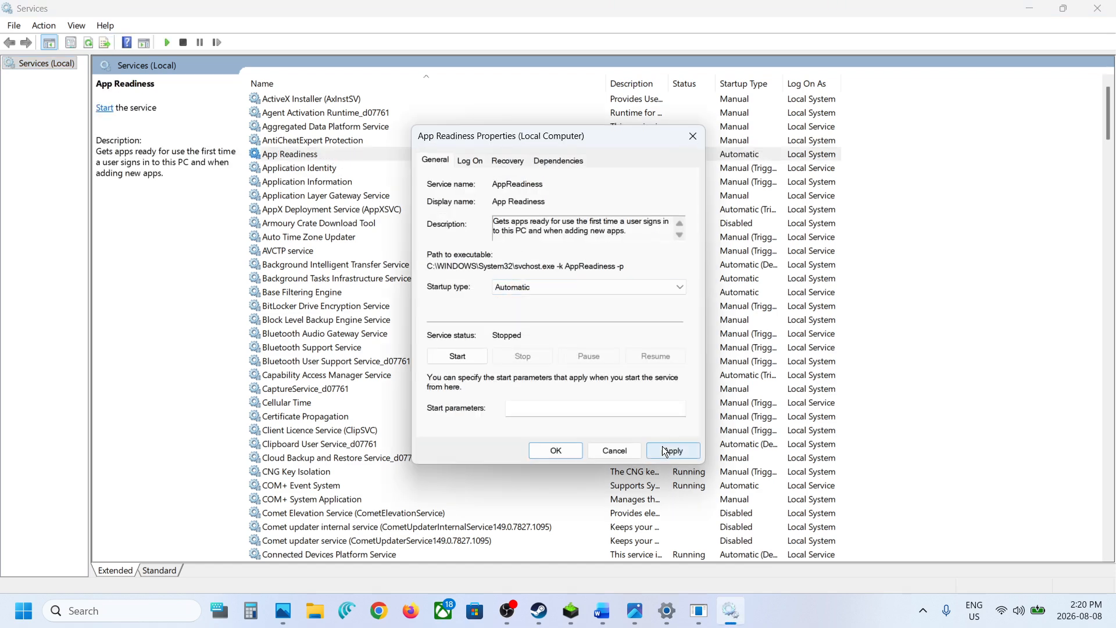
pyautogui.click(664, 449)
# Step: Start the App Readiness service, close its properties and restart the service
pyautogui.click(457, 356)
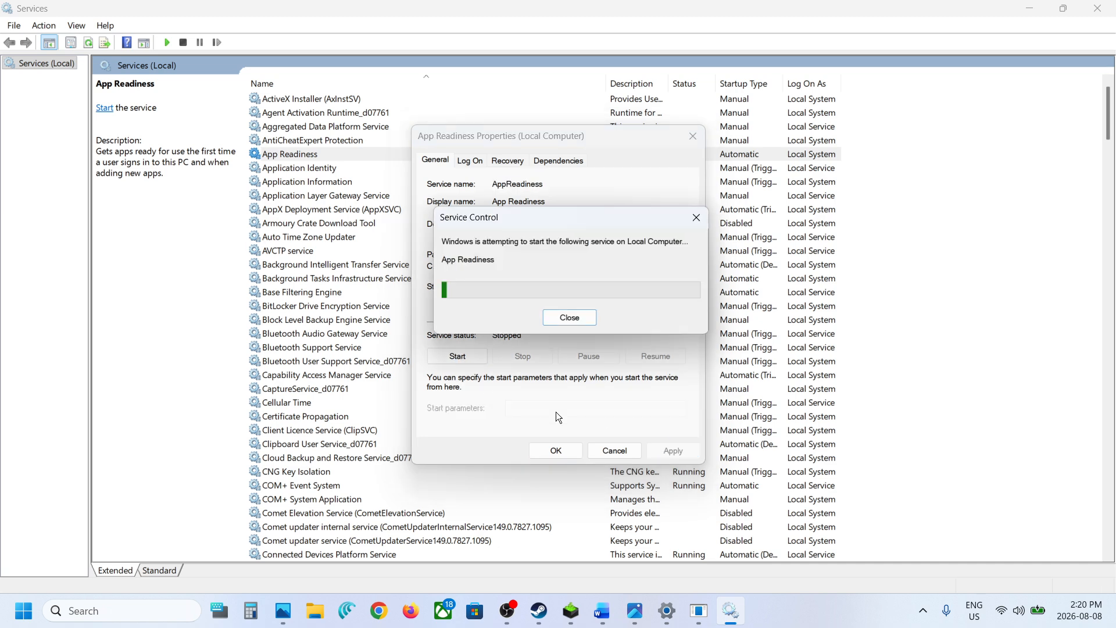
pyautogui.click(556, 451)
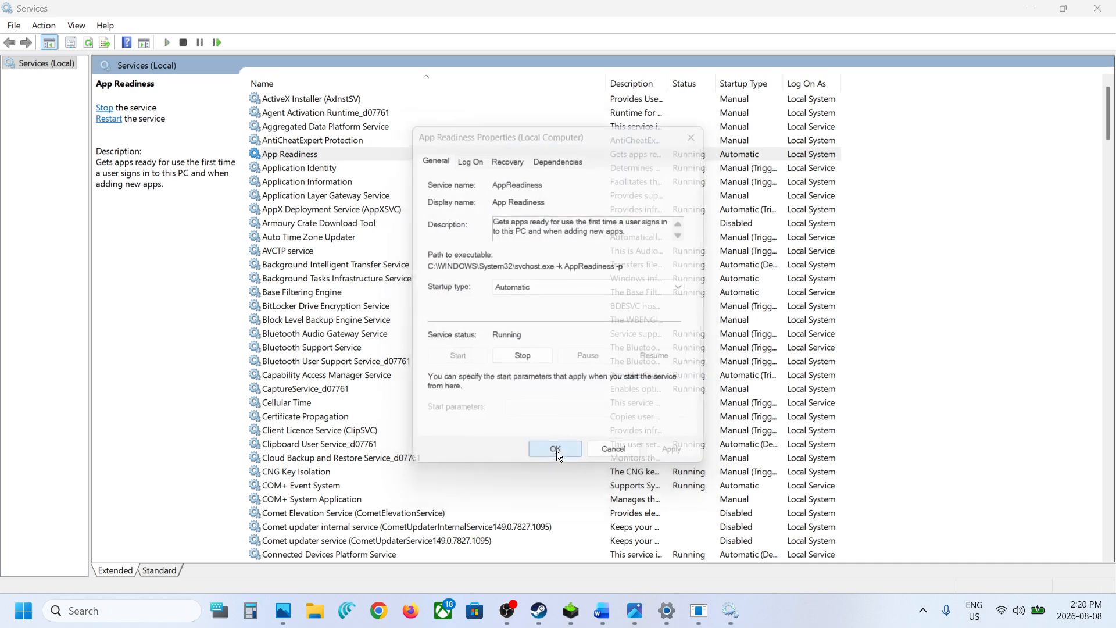
pyautogui.rightClick(286, 157)
pyautogui.click(323, 184)
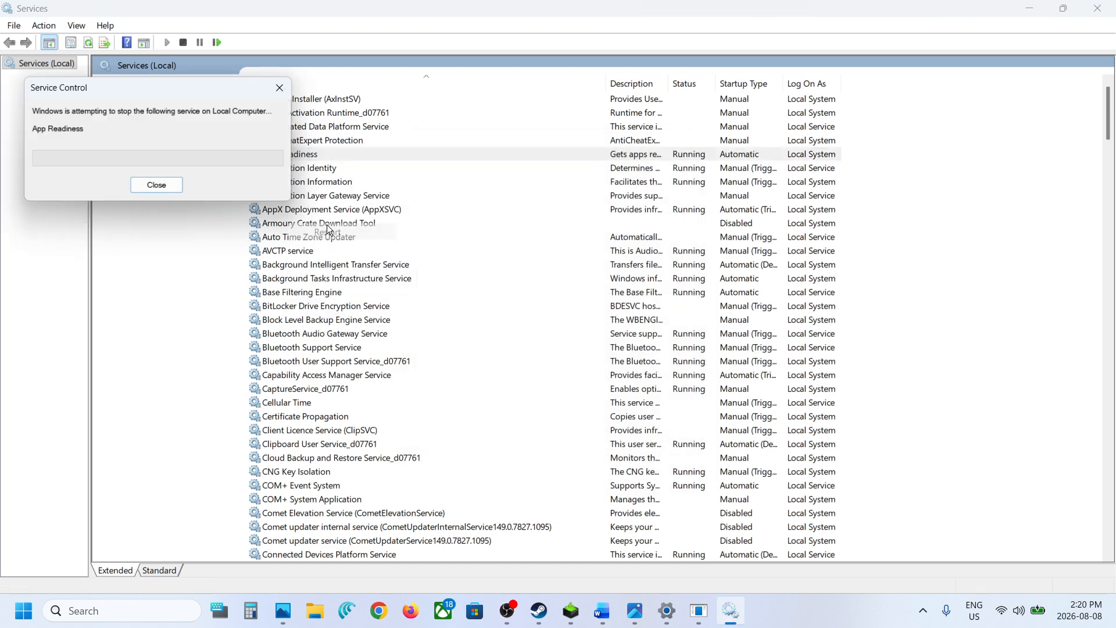
# Step: Set the Background Intelligent Transfer Service's startup type to Automatic and restart the service
pyautogui.click(381, 265)
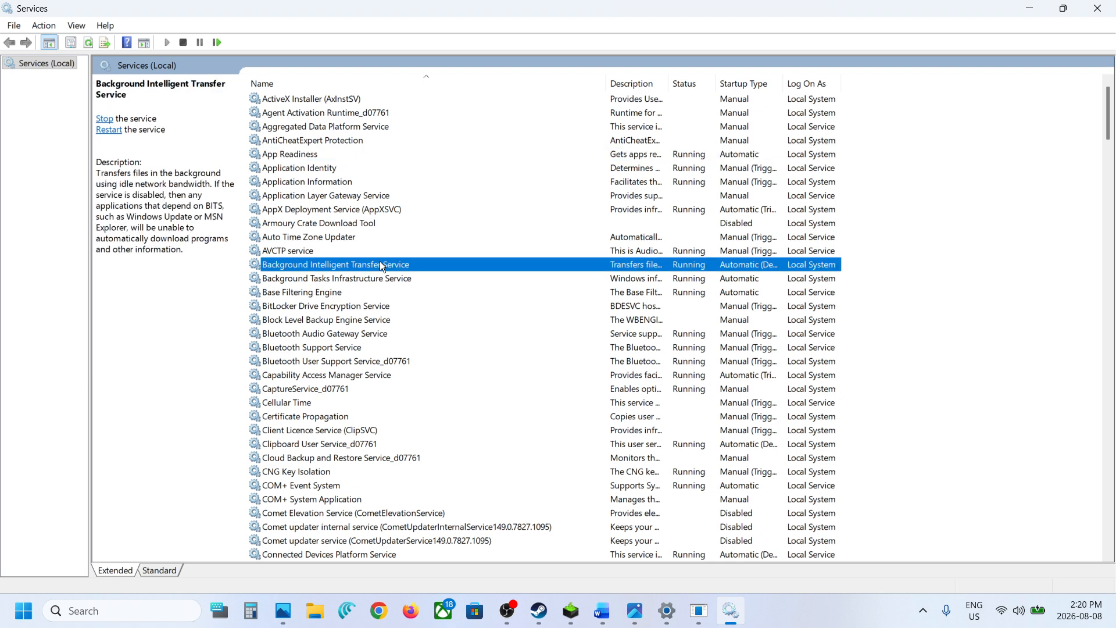
pyautogui.doubleClick(420, 264)
pyautogui.click(584, 287)
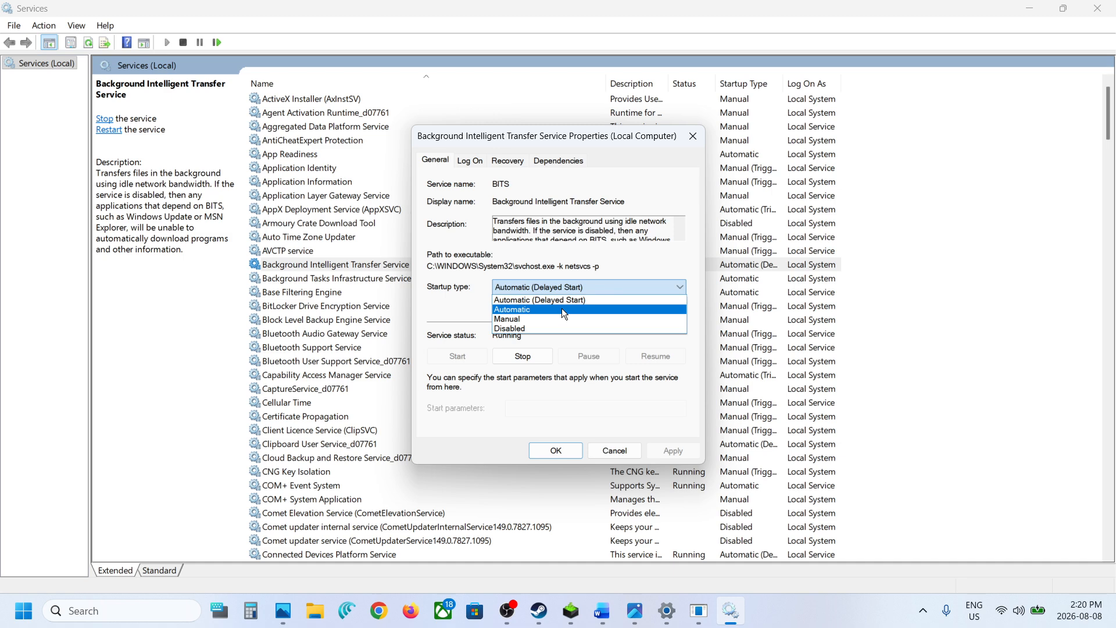
pyautogui.click(561, 308)
pyautogui.click(668, 452)
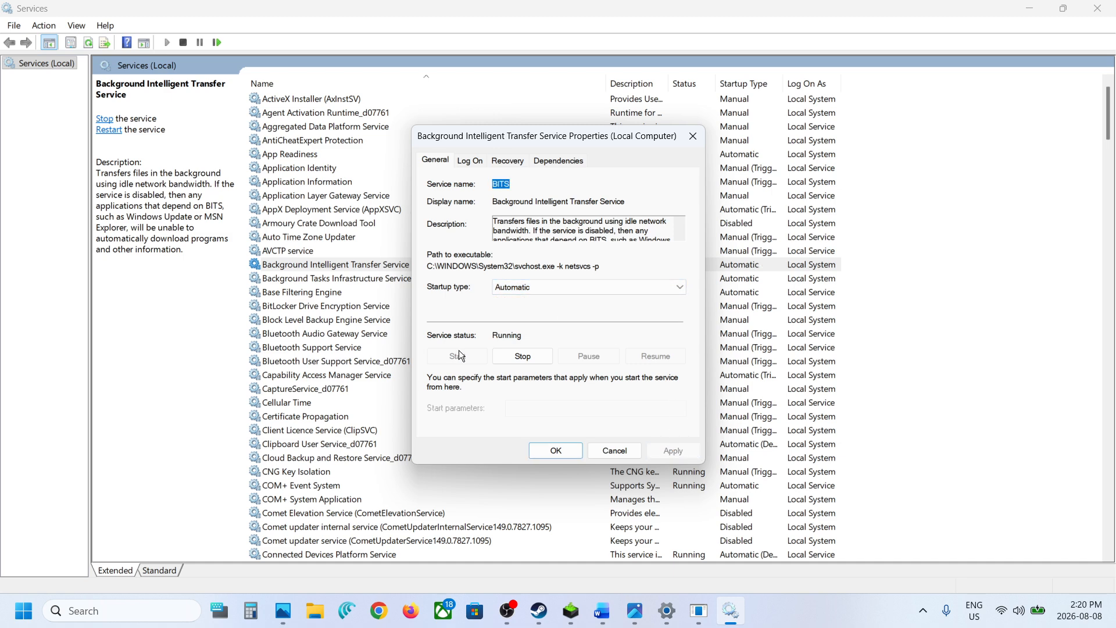
pyautogui.click(544, 449)
pyautogui.rightClick(378, 264)
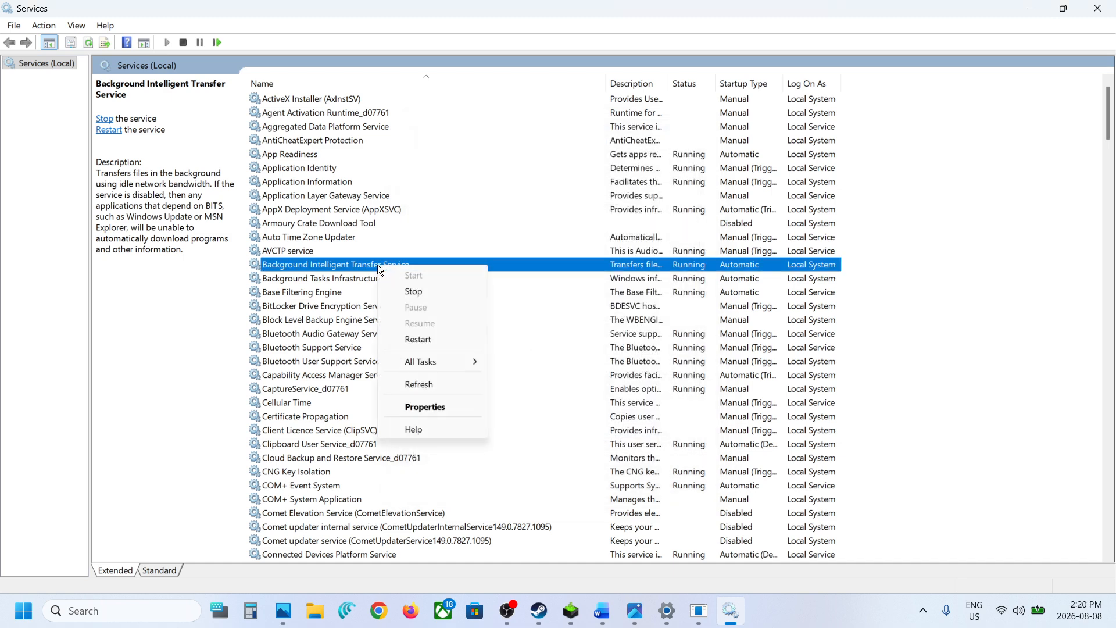
pyautogui.click(419, 340)
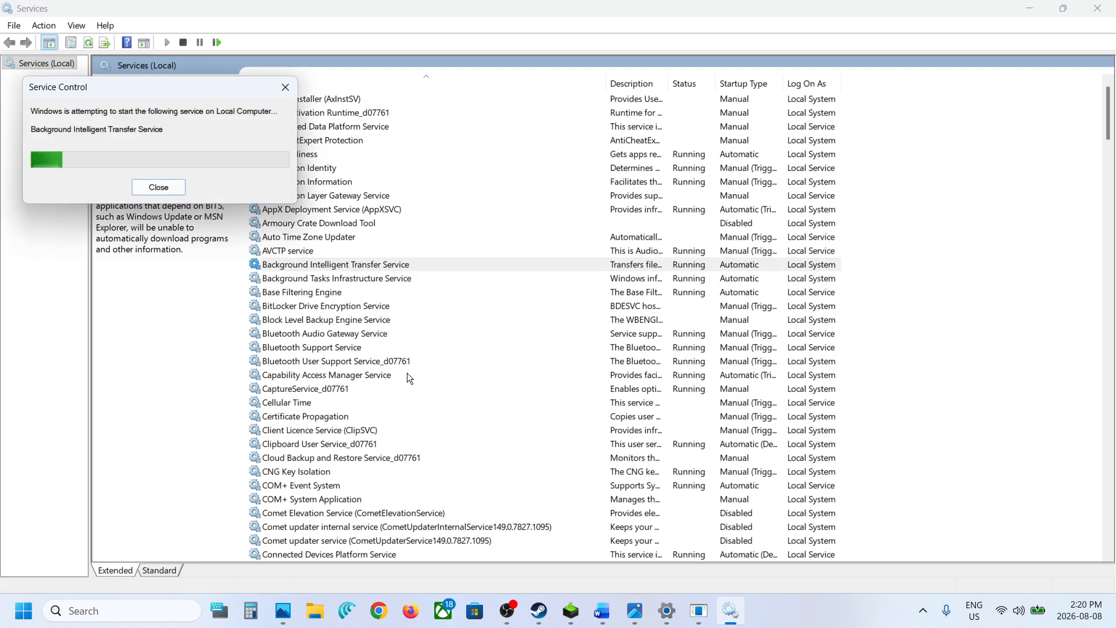
# Step: Find the Windows Update service, set its startup type to Automatic and restart it
pyautogui.click(358, 394)
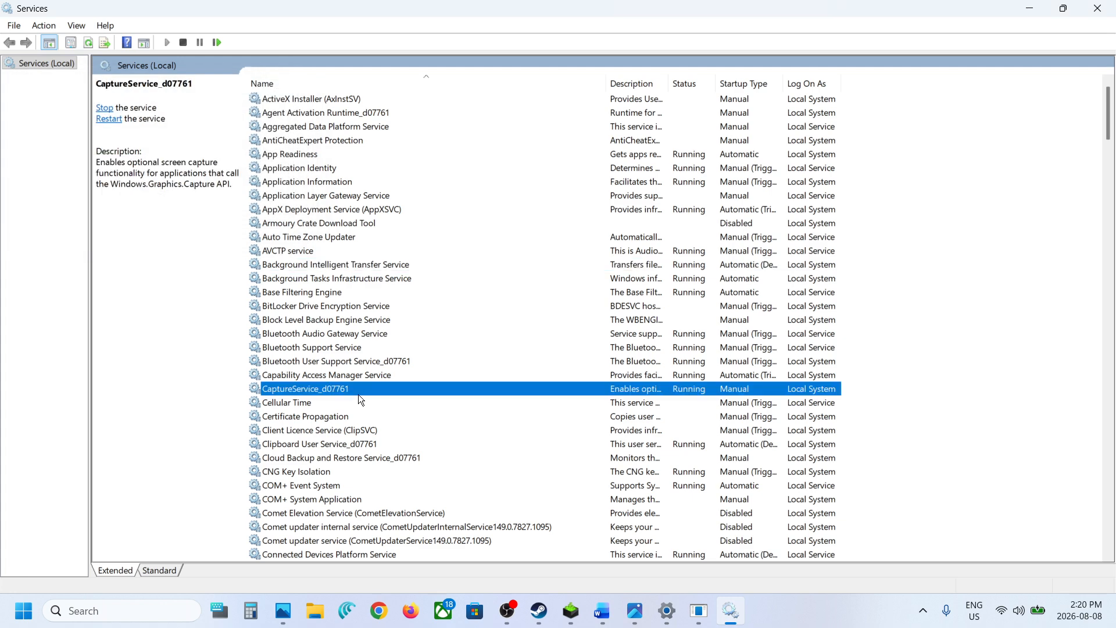
pyautogui.press('w')
pyautogui.scroll(-3, 340, 376)
pyautogui.click(293, 377)
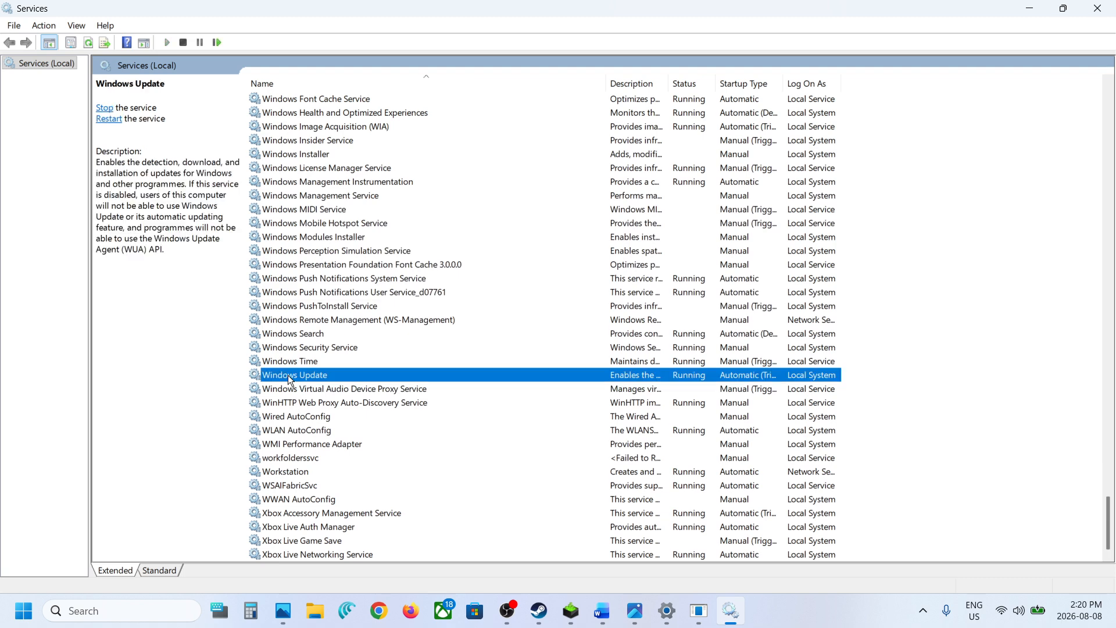
pyautogui.doubleClick(346, 377)
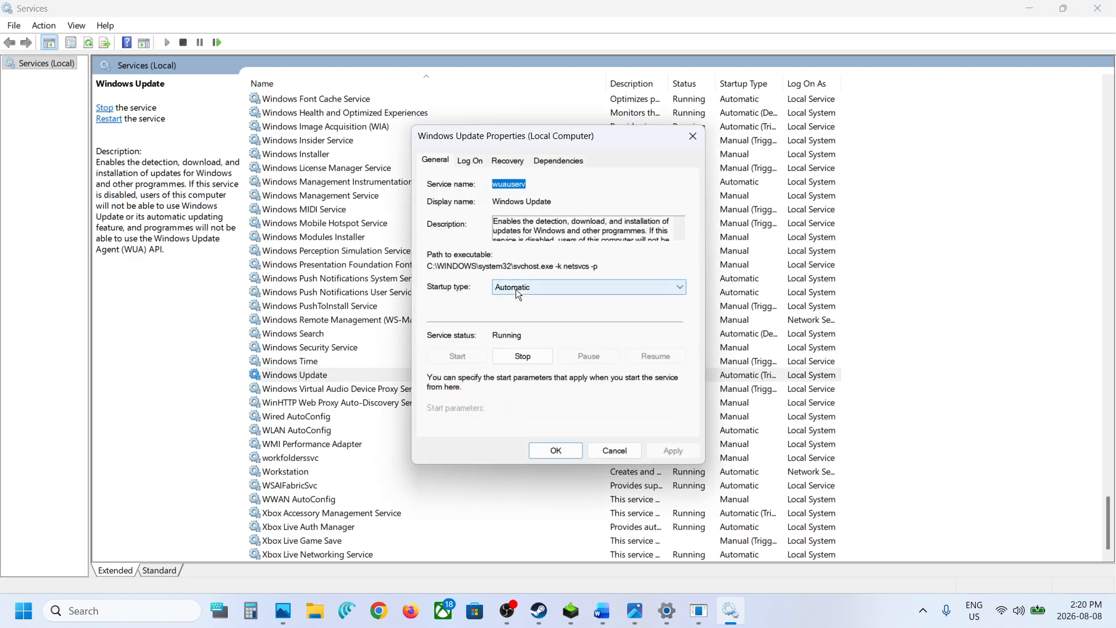
pyautogui.click(515, 287)
pyautogui.click(521, 309)
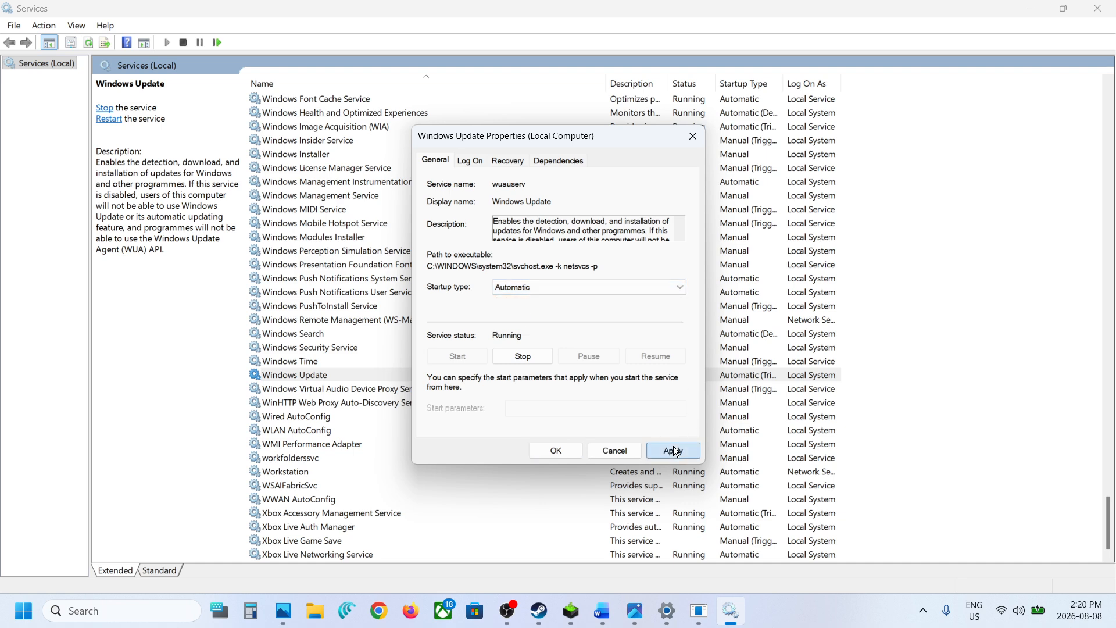
pyautogui.click(554, 449)
pyautogui.rightClick(309, 374)
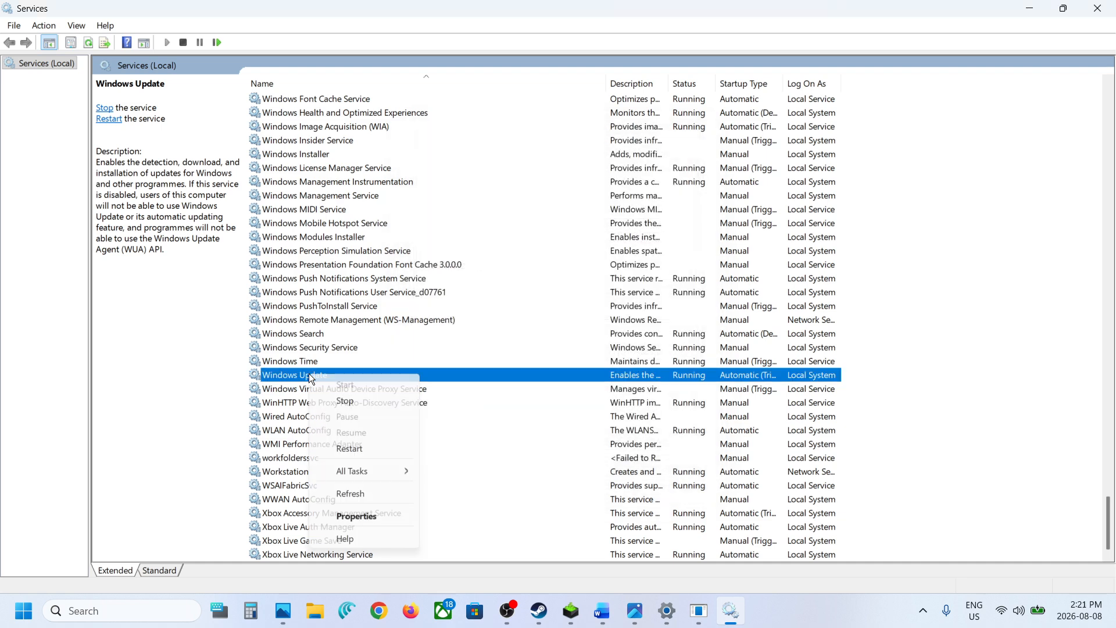
pyautogui.click(347, 446)
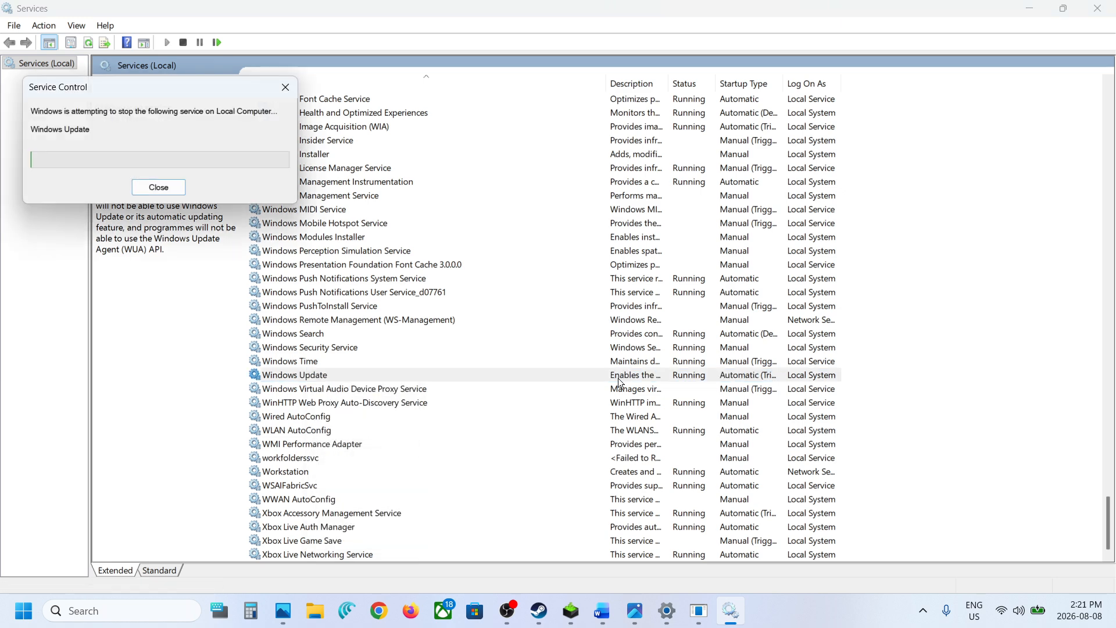
# Step: Switch to the Windows Update page in Settings and check for updates
pyautogui.click(24, 610)
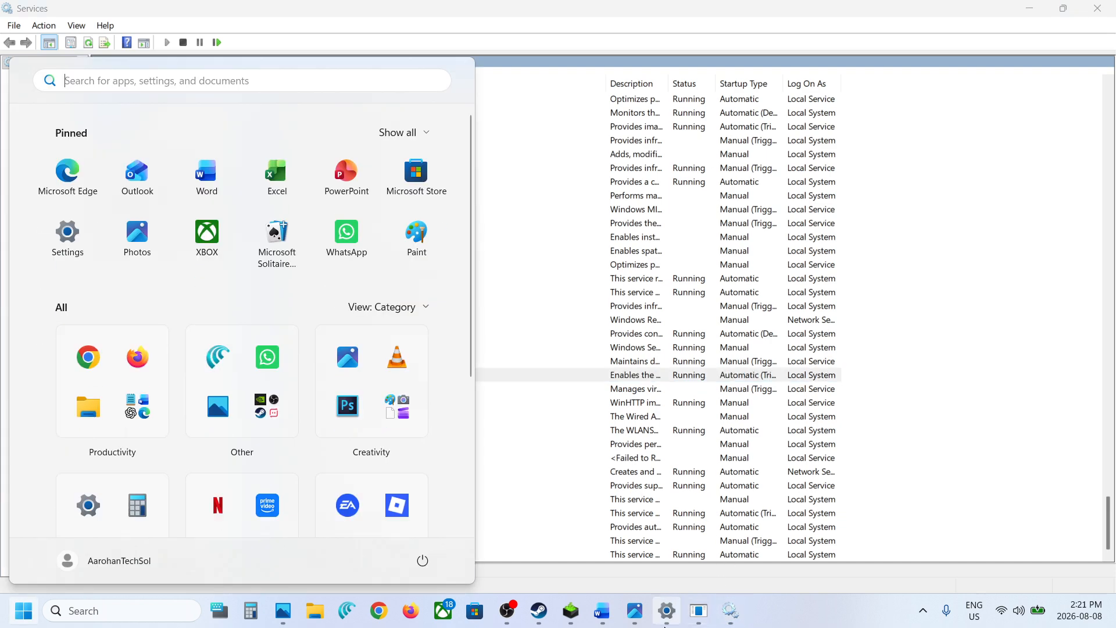
pyautogui.click(665, 623)
pyautogui.click(990, 124)
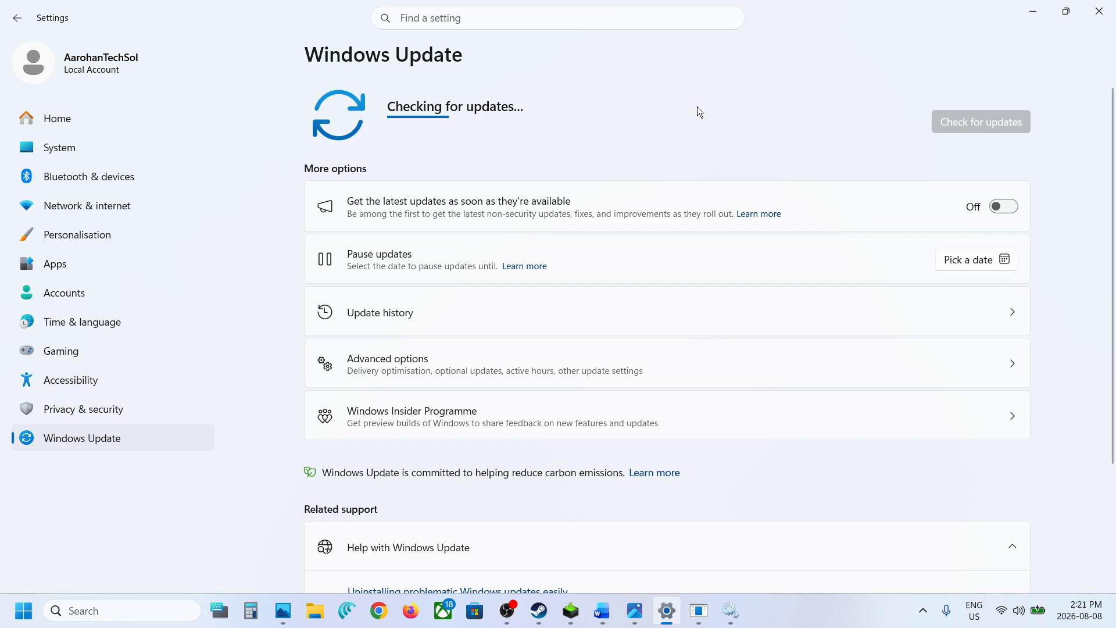
# Step: Pause Windows updates until 2026-08-09 and resume them from the Windows Update page
pyautogui.click(602, 614)
pyautogui.click(148, 493)
pyautogui.click(962, 261)
pyautogui.click(912, 395)
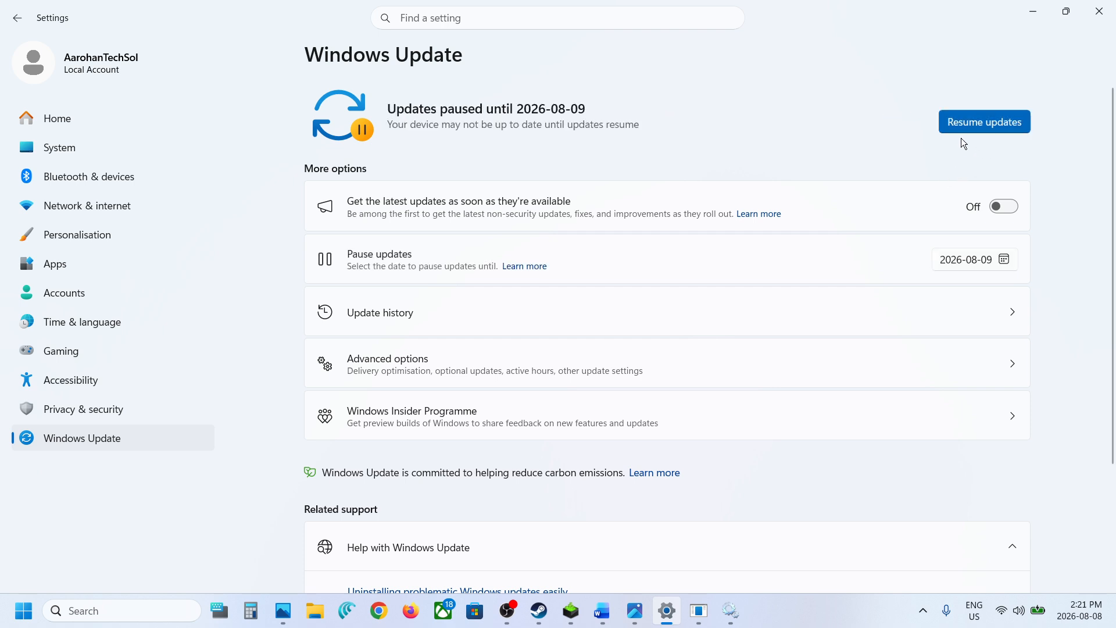
pyautogui.click(980, 122)
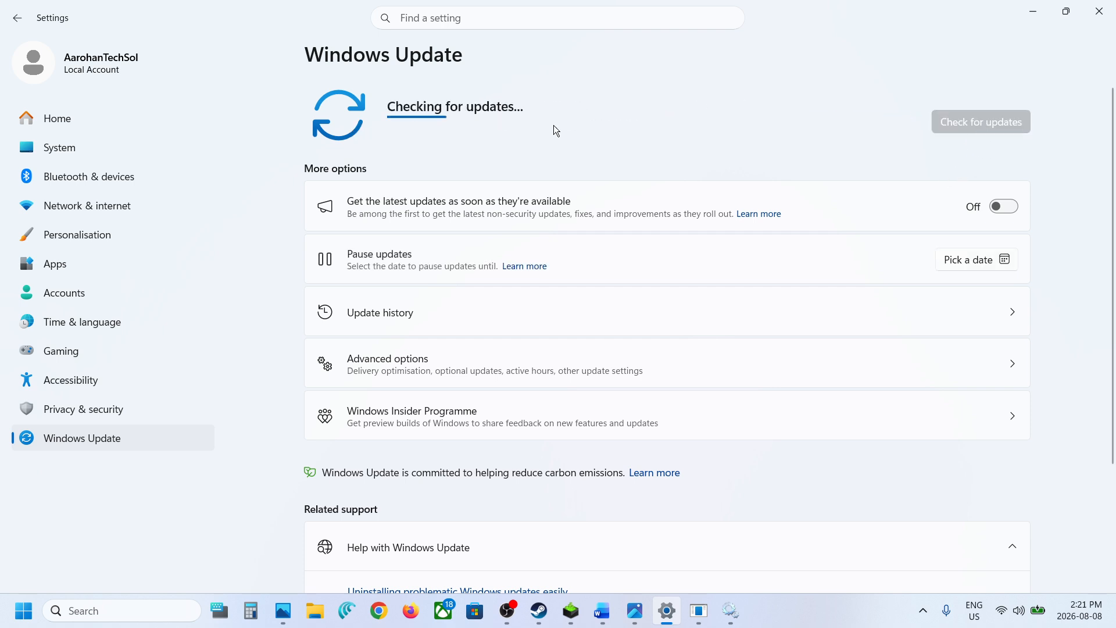
# Step: Switch to the Word document, maximize its window and bring up the Step 3 SFC & DISM commands
pyautogui.click(602, 611)
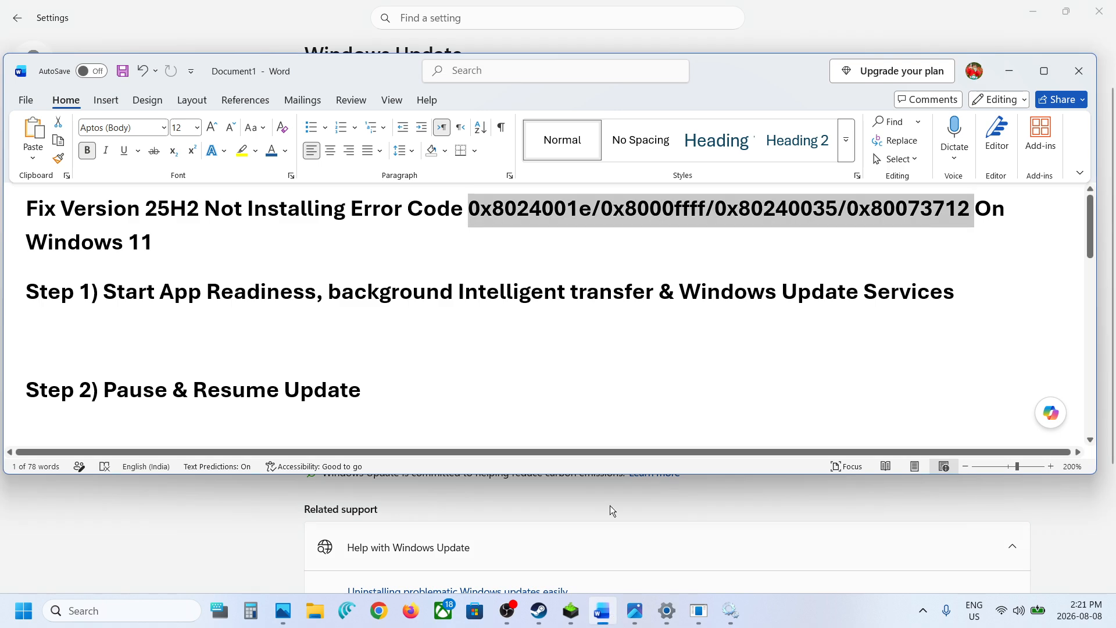
pyautogui.scroll(-1, 361, 317)
pyautogui.scroll(-5, 362, 316)
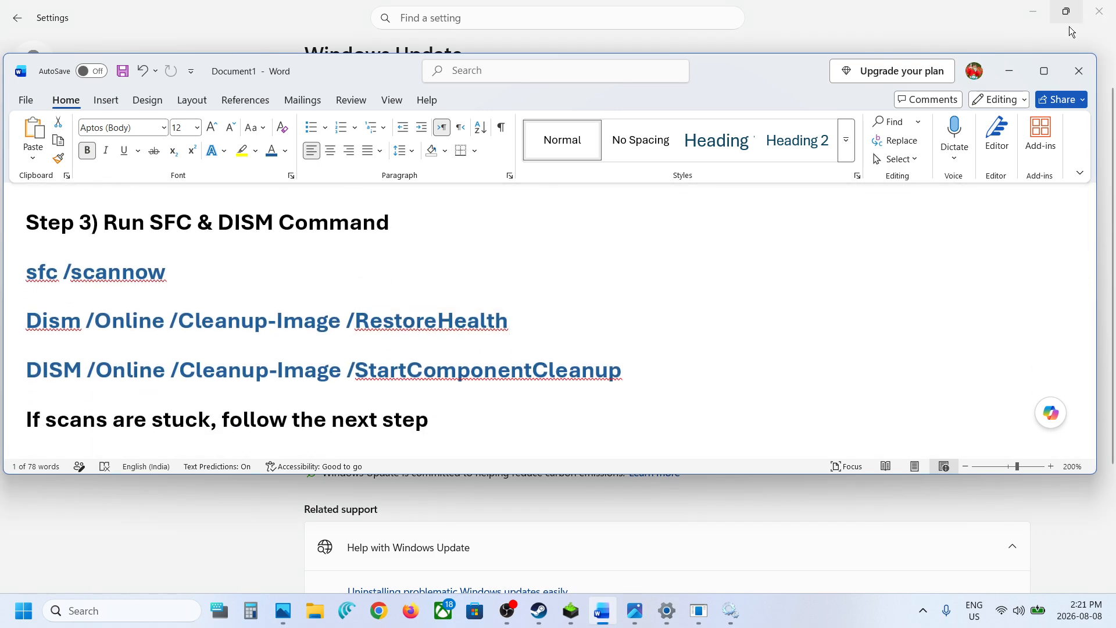
pyautogui.click(1044, 72)
pyautogui.scroll(2, 429, 347)
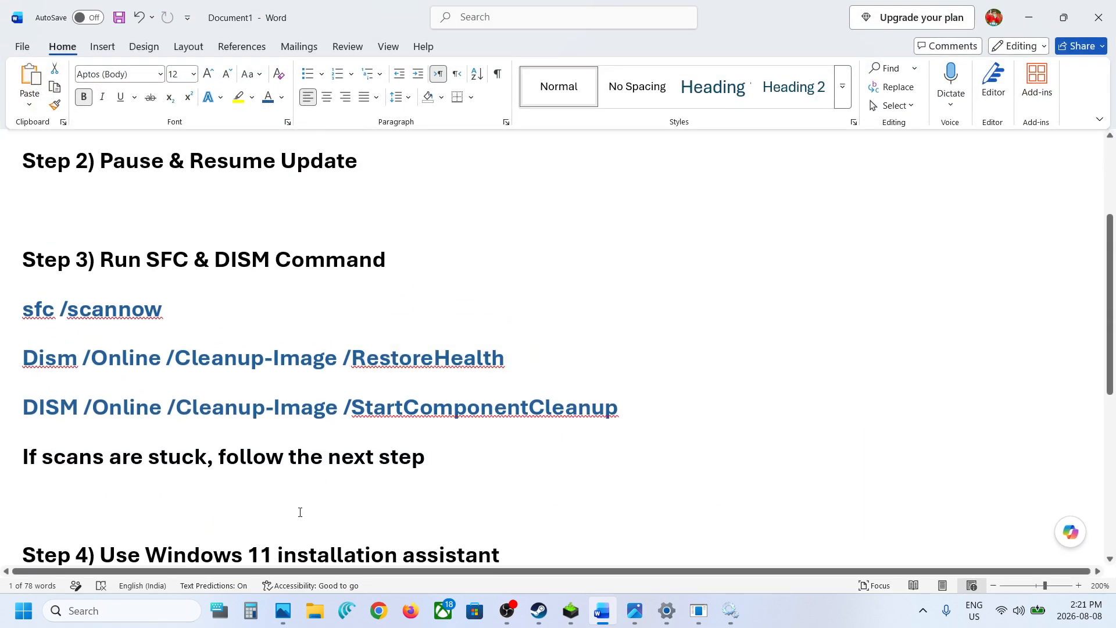
# Step: Search Windows for "cmd", open Command Prompt as administrator and move its window clear of the listed commands
pyautogui.click(157, 615)
pyautogui.write('cmd')
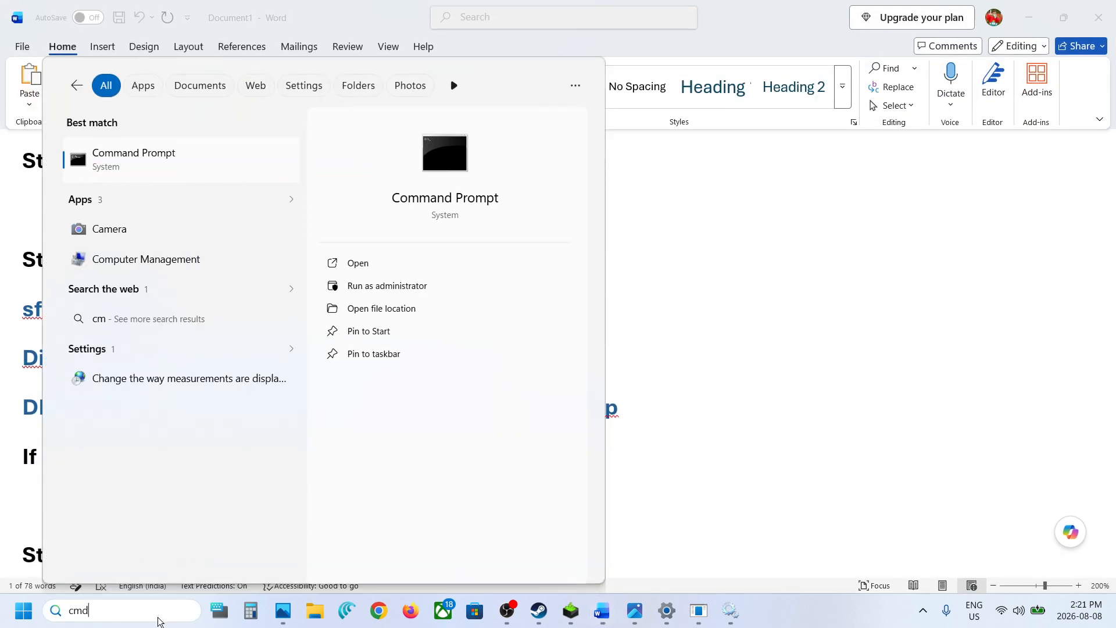
pyautogui.rightClick(144, 163)
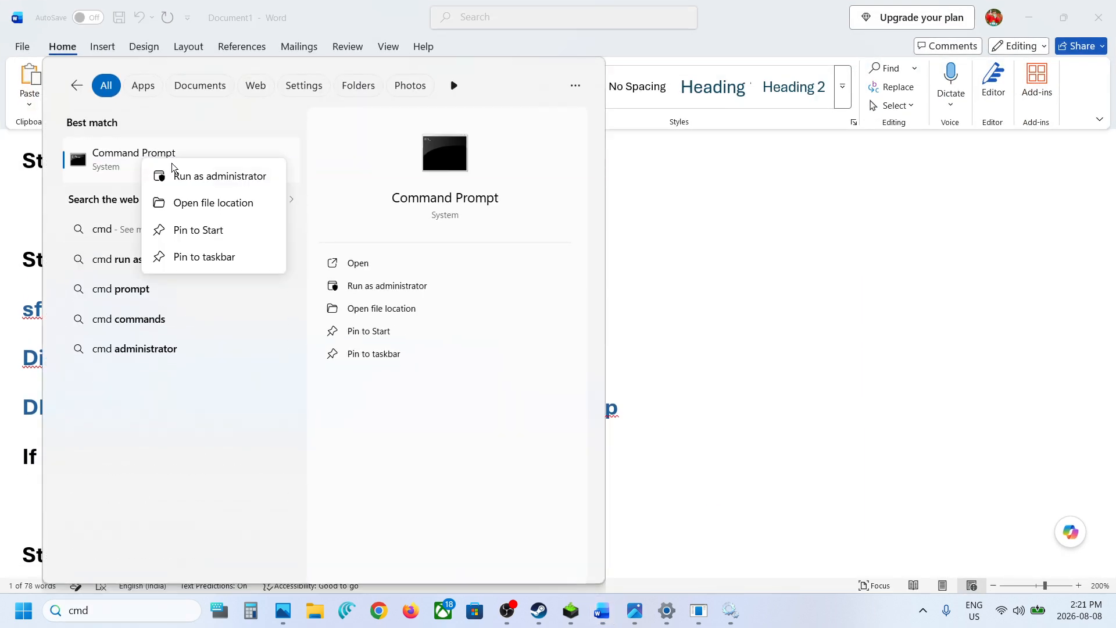
pyautogui.click(228, 177)
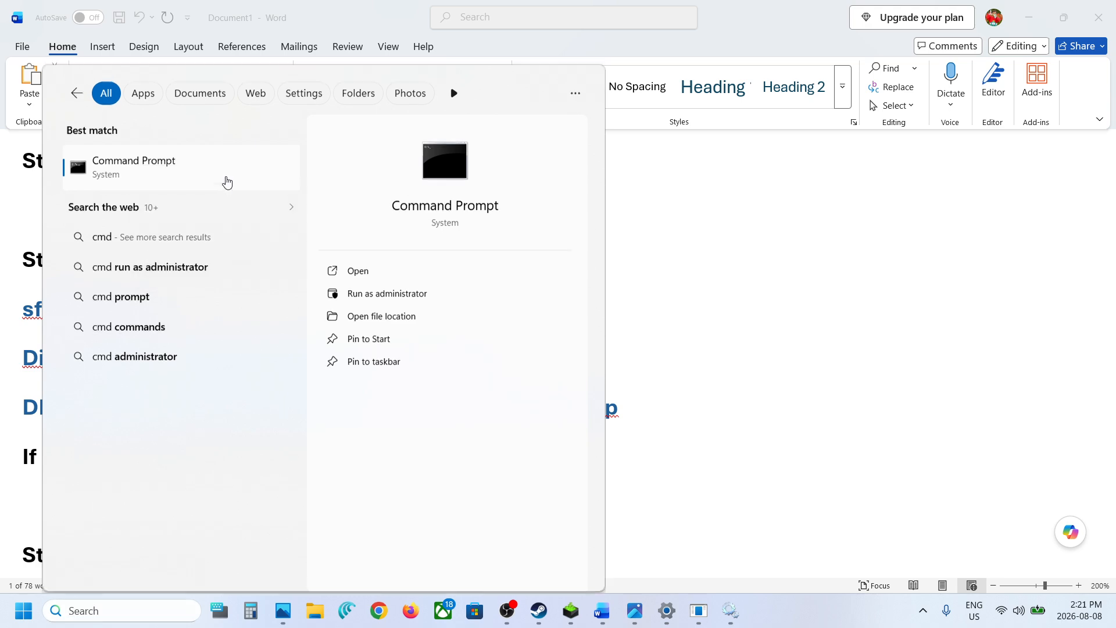
pyautogui.click(492, 422)
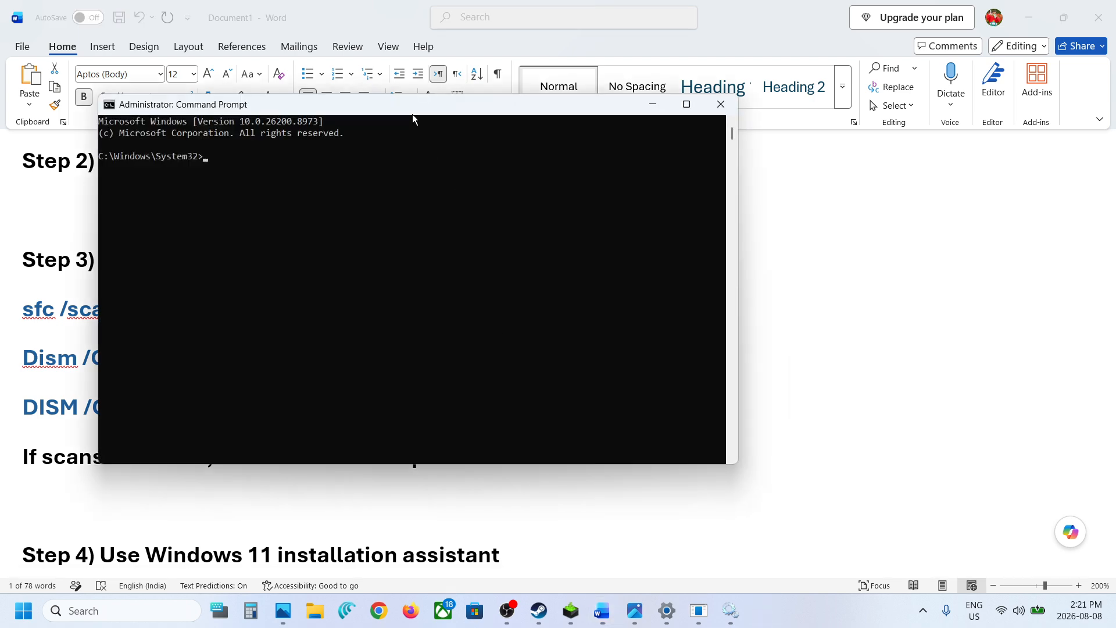
pyautogui.moveTo(402, 108); pyautogui.dragTo(615, 162)
# Step: Copy the sfc /scannow command from the Word document and run it in the administrator Command Prompt
pyautogui.click(114, 316)
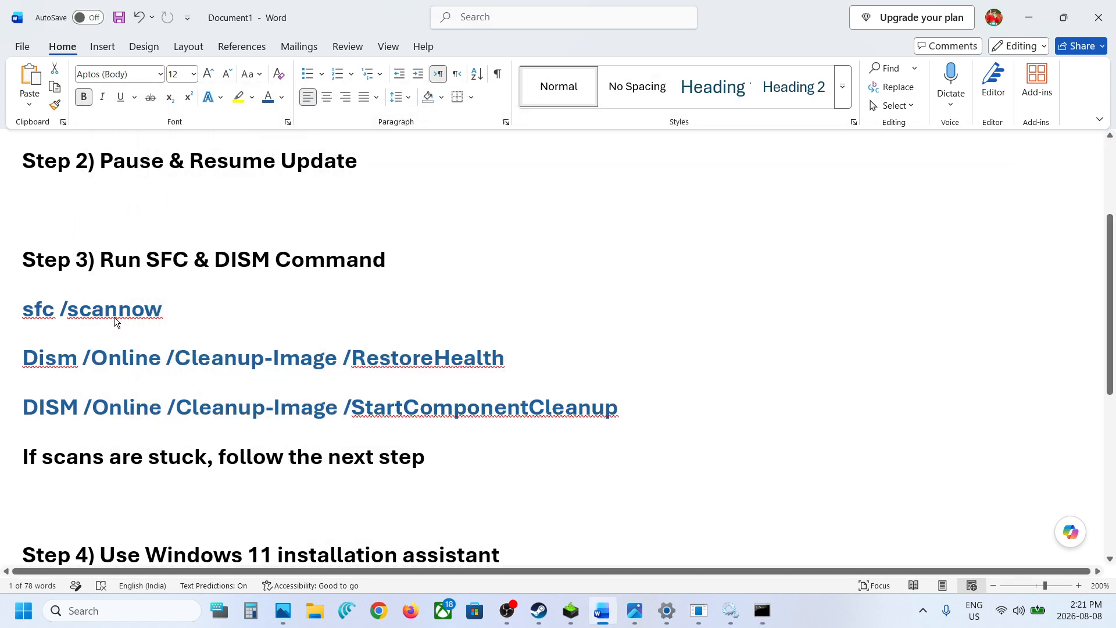
pyautogui.tripleClick(114, 316)
pyautogui.press('super+c')
pyautogui.click(488, 255)
pyautogui.click(522, 251)
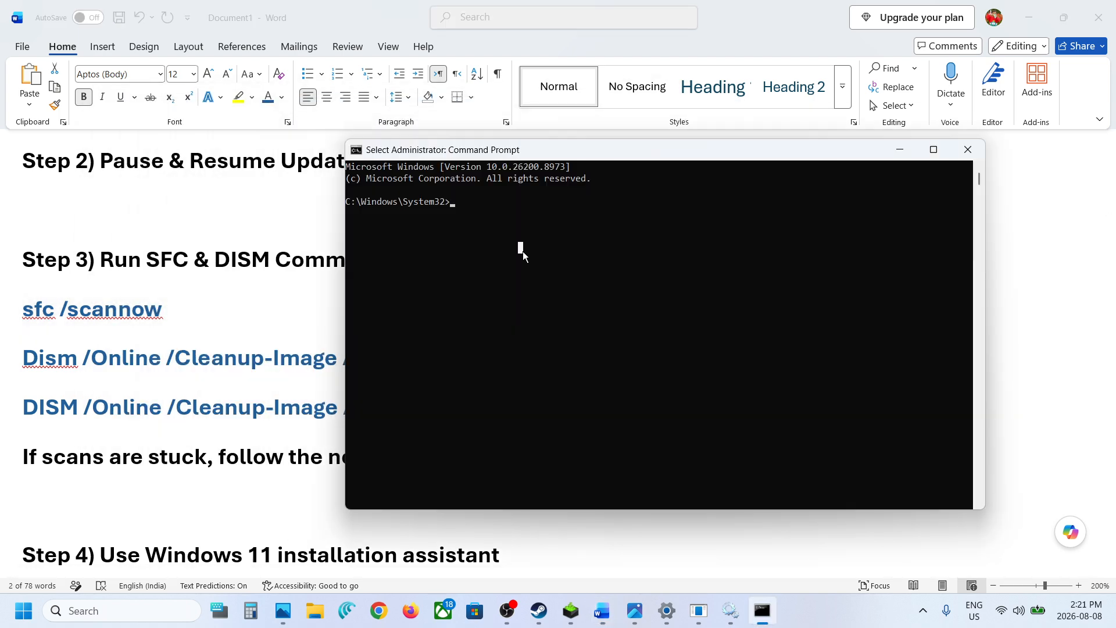
pyautogui.rightClick(522, 251)
pyautogui.press('Return')
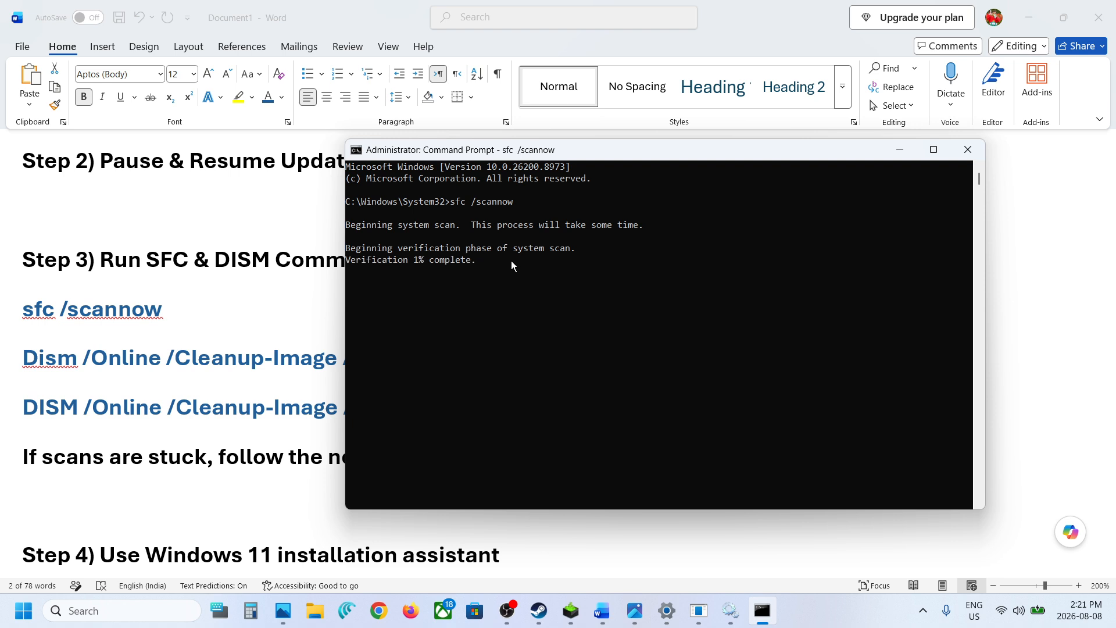
# Step: Review the DISM RestoreHealth and StartComponentCleanup commands in the Word document, checking on the running sfc scan in Command Prompt
pyautogui.click(256, 357)
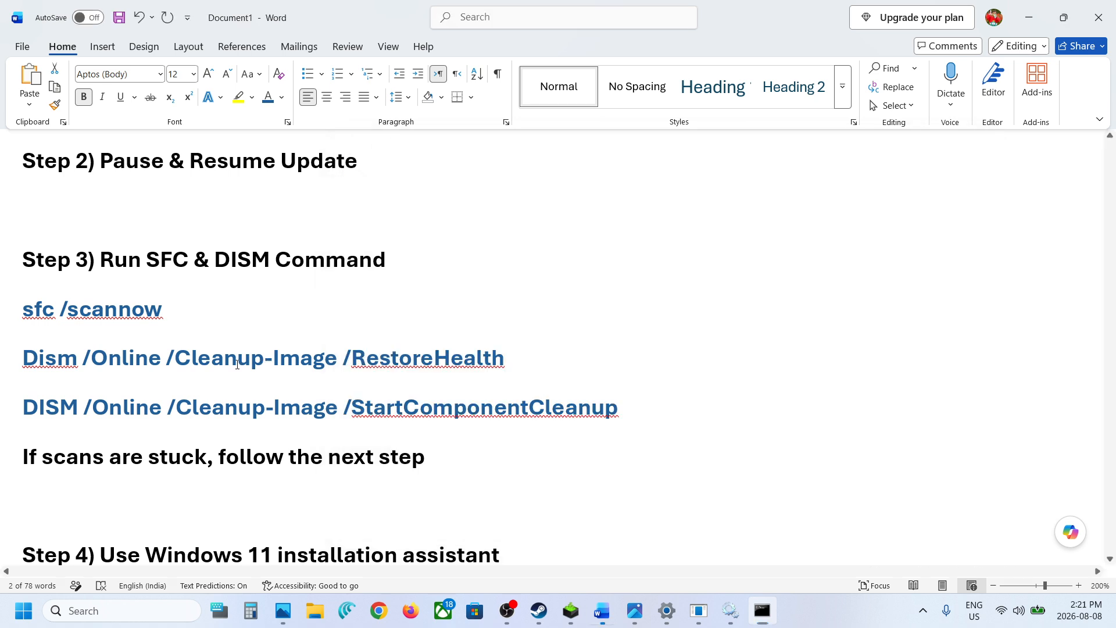
pyautogui.tripleClick(236, 364)
pyautogui.hotkey('alt', 'Tab')
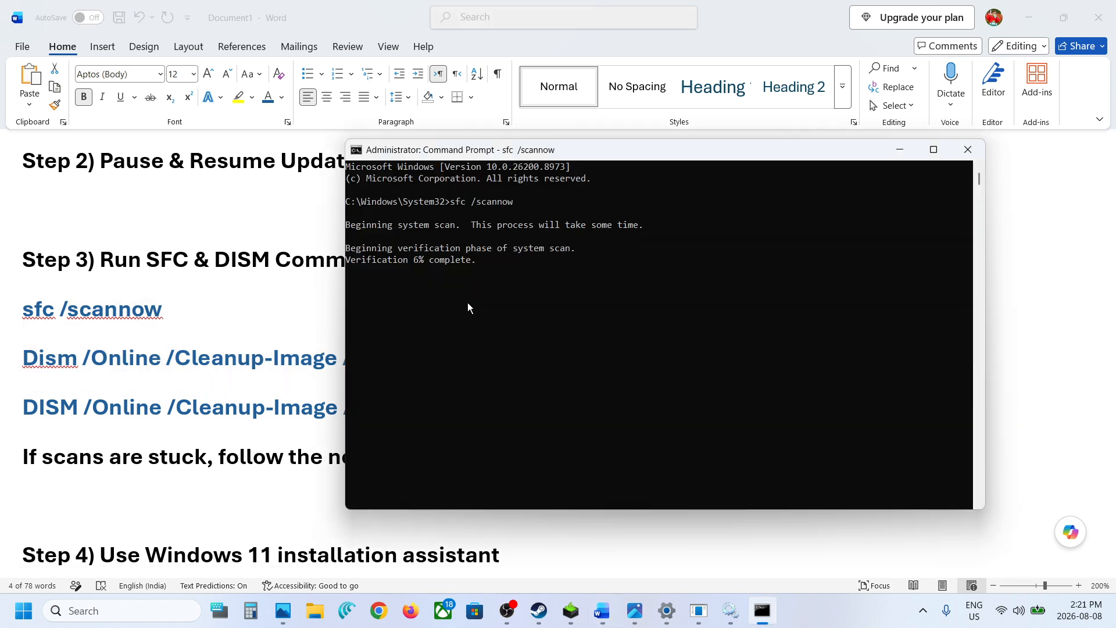
pyautogui.hotkey('alt', 'Tab')
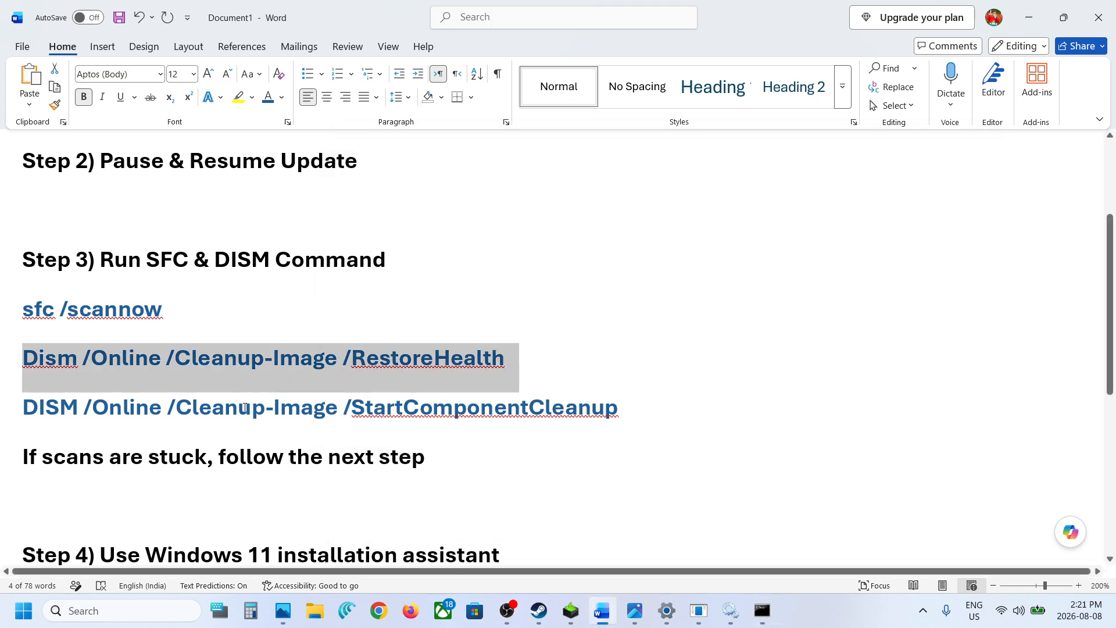
pyautogui.tripleClick(243, 406)
pyautogui.hotkey('alt', 'Tab')
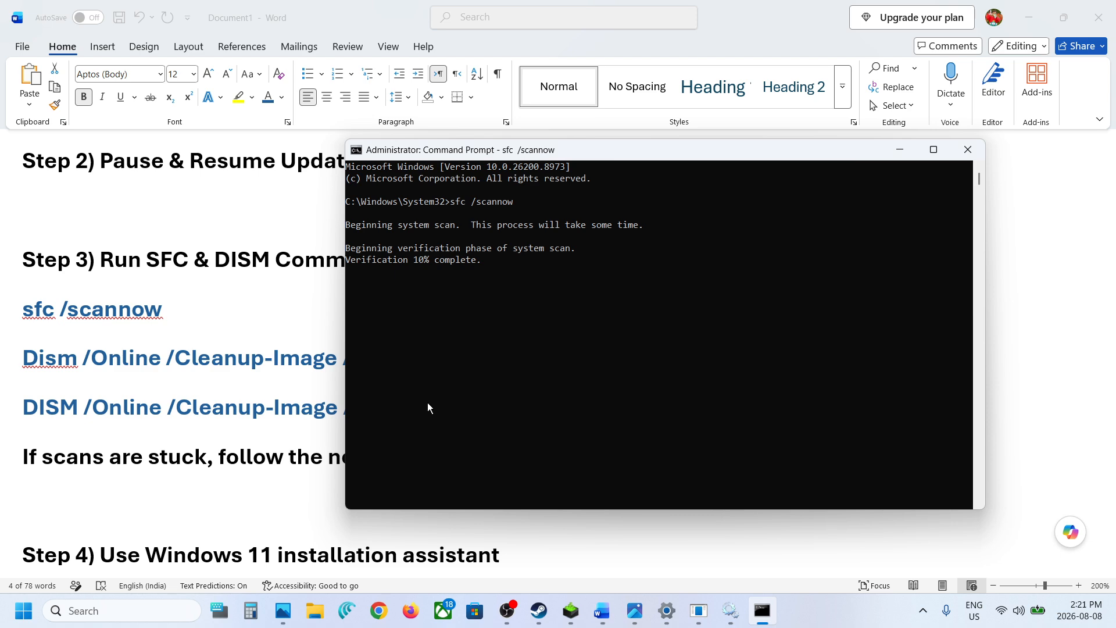
pyautogui.hotkey('alt', 'Tab')
pyautogui.hotkey('alt', 'Tab')
pyautogui.hotkey('alt', 'Tab')
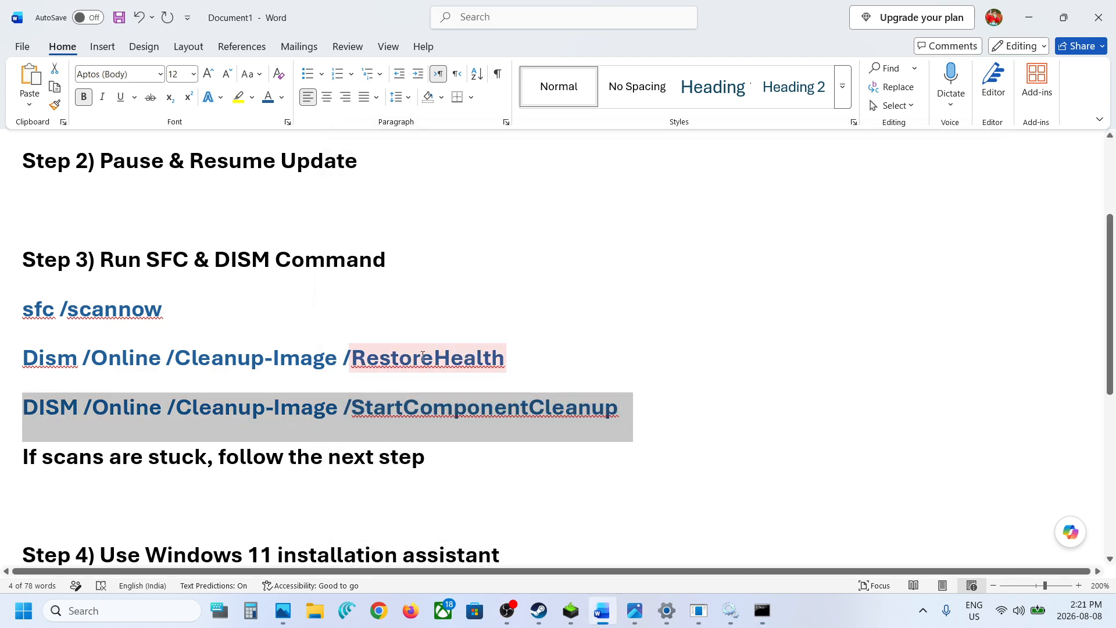
pyautogui.hotkey('alt', 'Tab')
pyautogui.hotkey('alt', 'Tab')
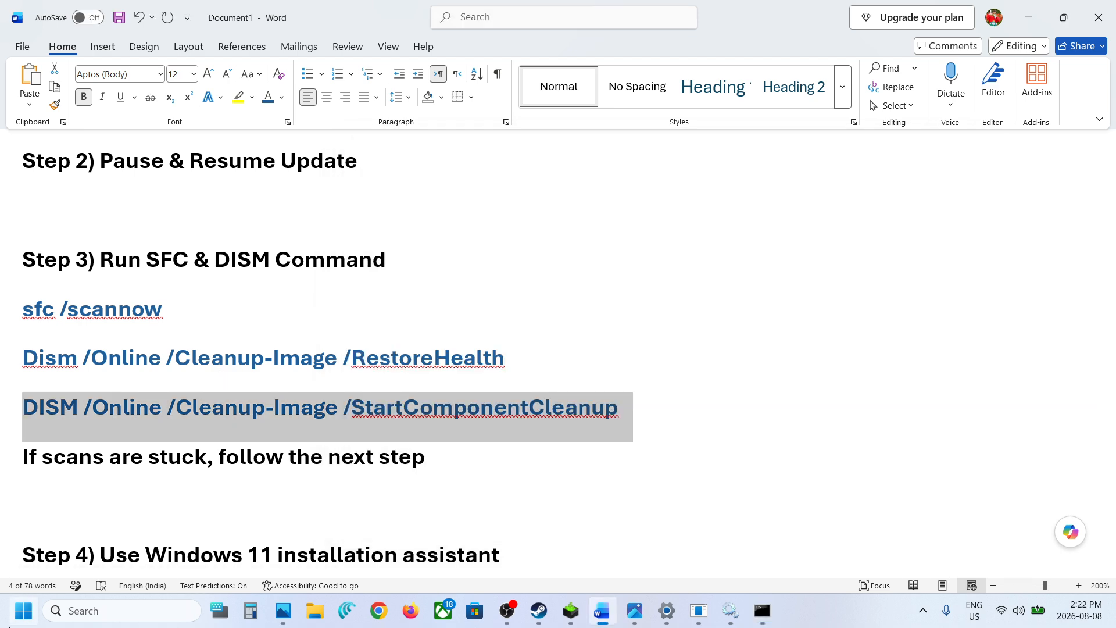
# Step: Bring up the Start menu's power options to view Restart, and dismiss them without restarting
pyautogui.press('super')
pyautogui.click(422, 560)
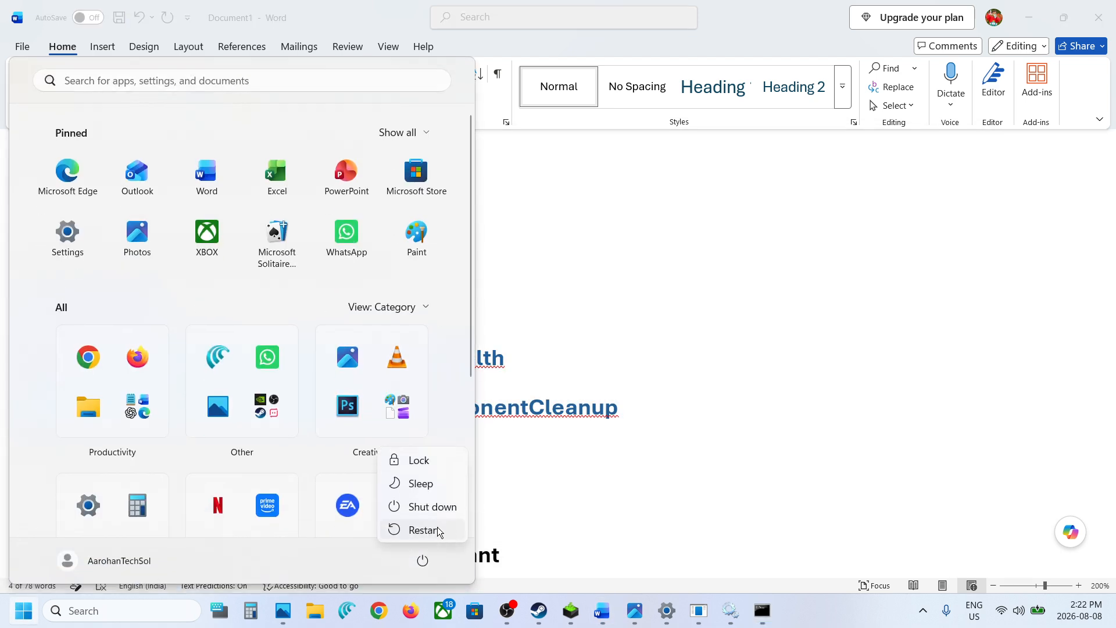
pyautogui.click(566, 441)
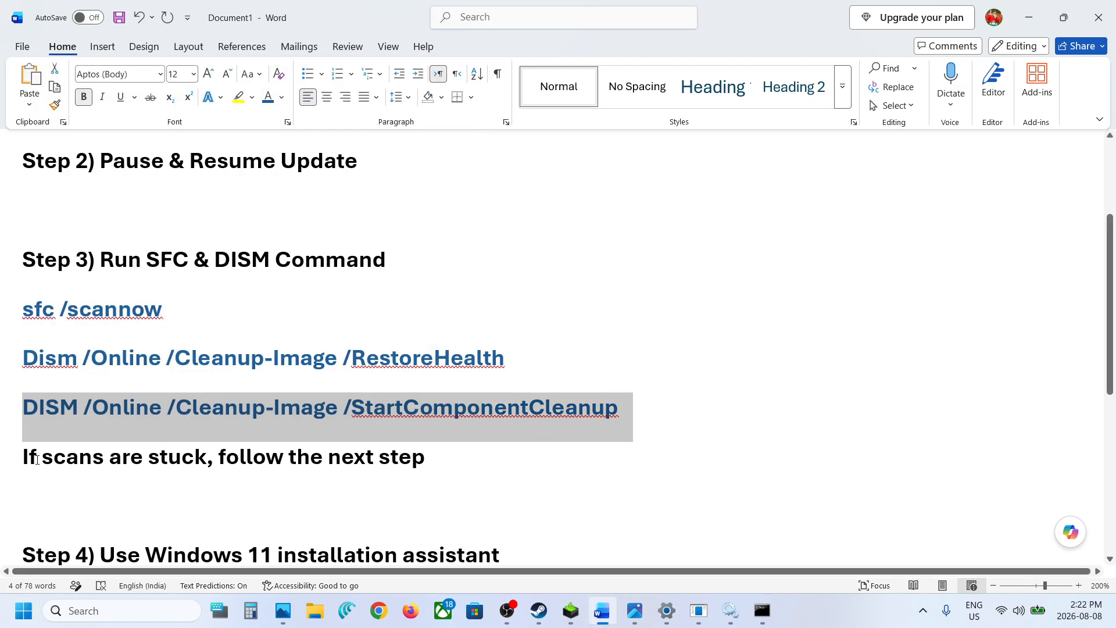
# Step: Highlight the note about stuck scans in the Word document and open the Step 4 link to Microsoft's Windows 11 download page
pyautogui.moveTo(37, 460); pyautogui.dragTo(407, 453)
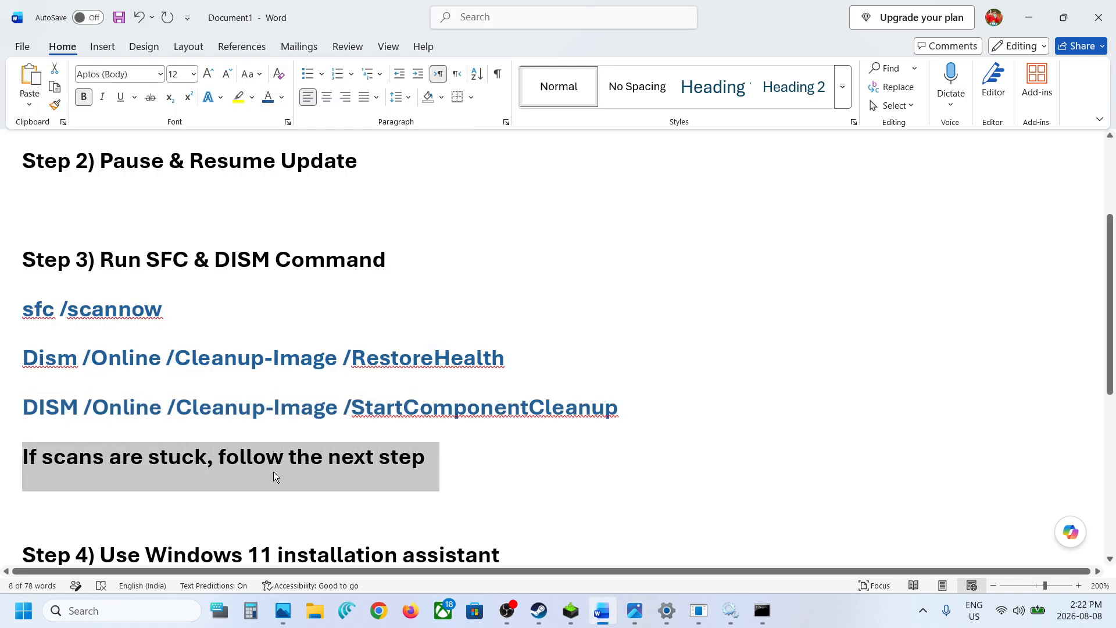
pyautogui.scroll(-3, 273, 472)
pyautogui.click(315, 449)
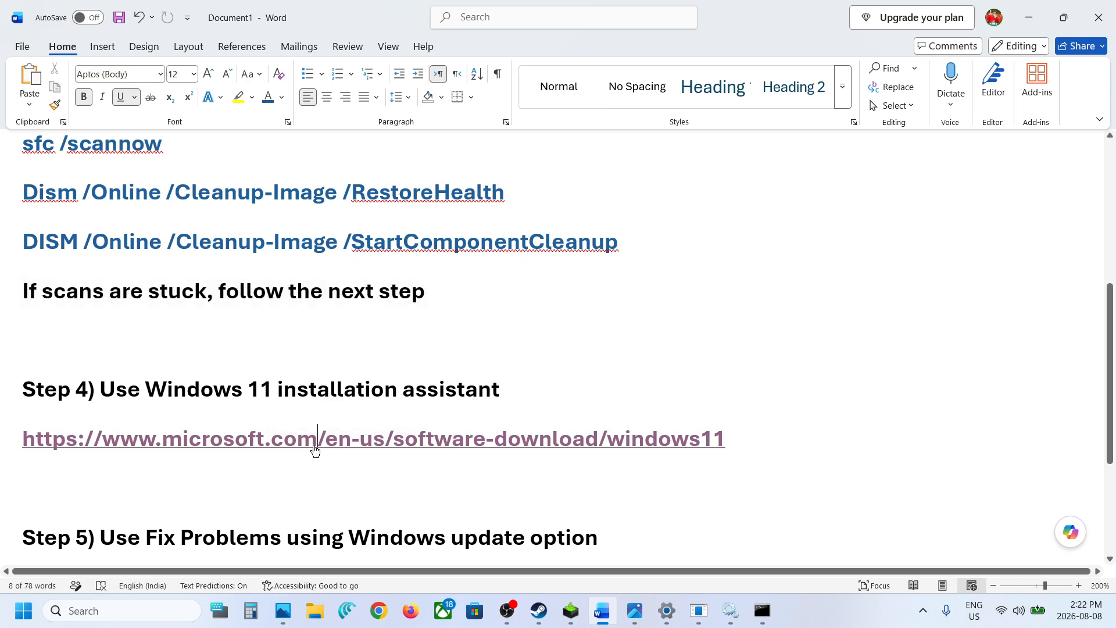
pyautogui.keyDown('ctrl'); pyautogui.click(314, 449); pyautogui.keyUp('ctrl')
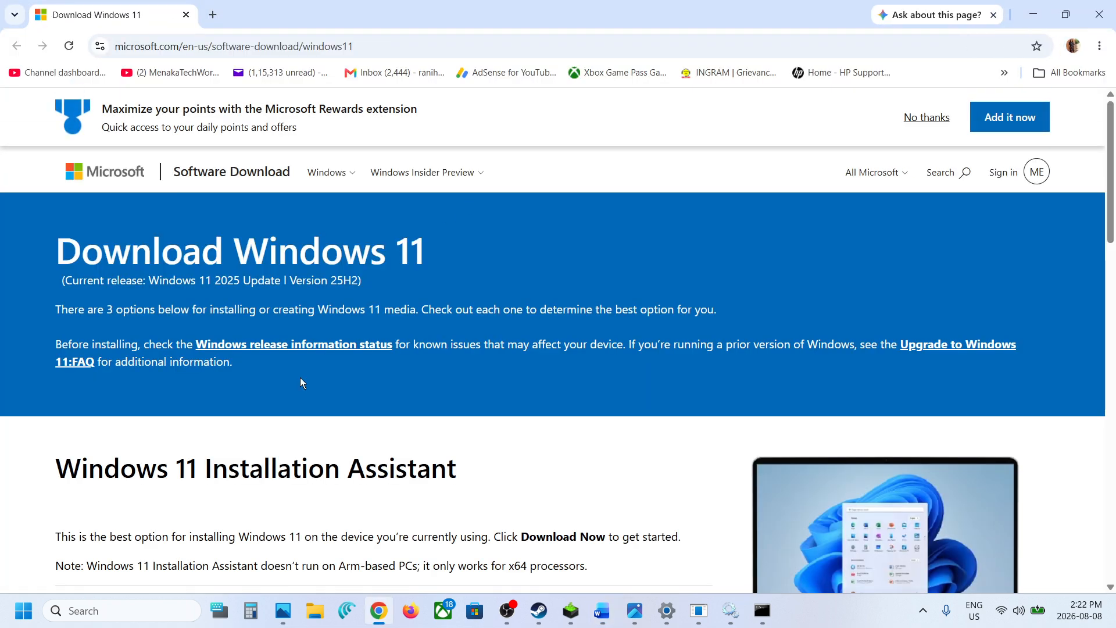
# Step: Find the Windows 11 Installation Assistant section on the download page and download the assistant
pyautogui.scroll(-3, 294, 387)
pyautogui.moveTo(93, 323); pyautogui.dragTo(460, 332)
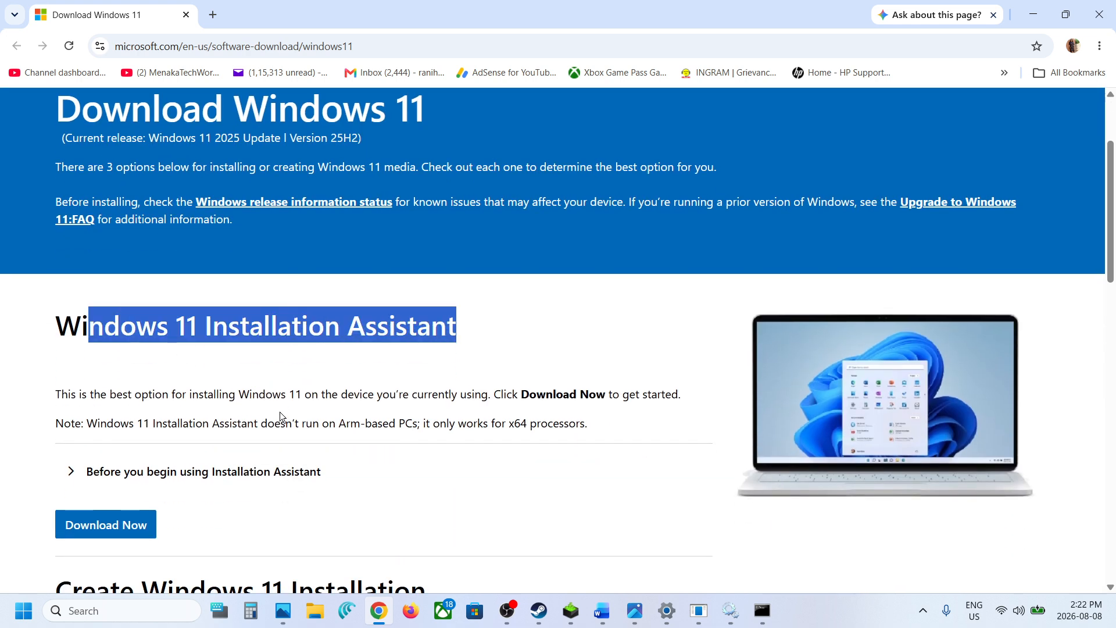
pyautogui.scroll(-3, 273, 416)
pyautogui.click(113, 388)
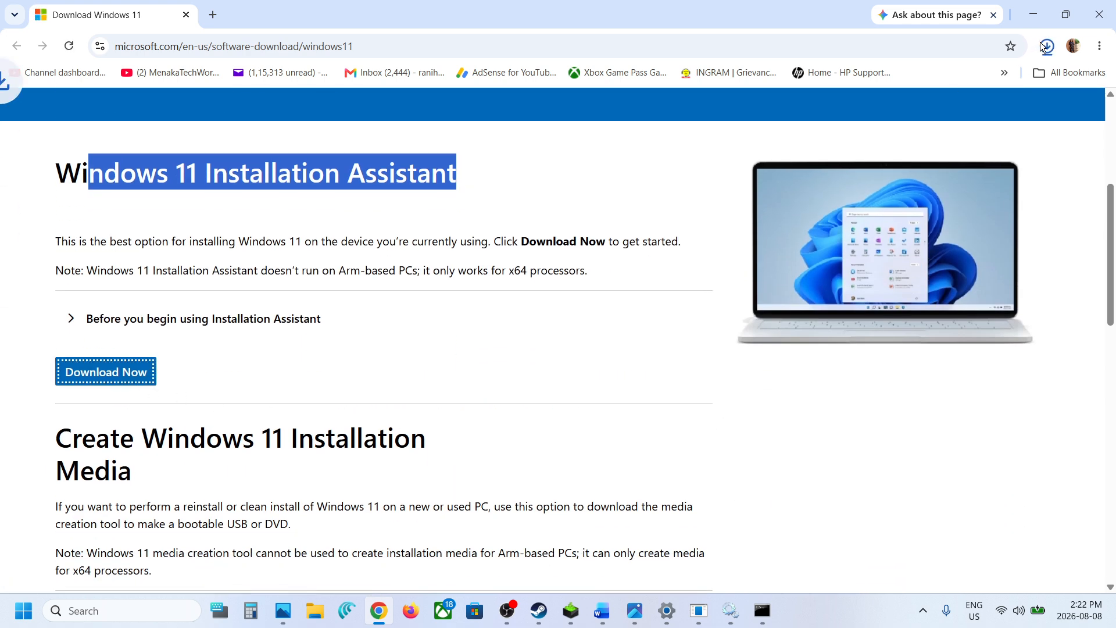
# Step: Run Windows11InstallationAssistant.exe, allow it to make changes to the device, and close the assistant
pyautogui.click(965, 92)
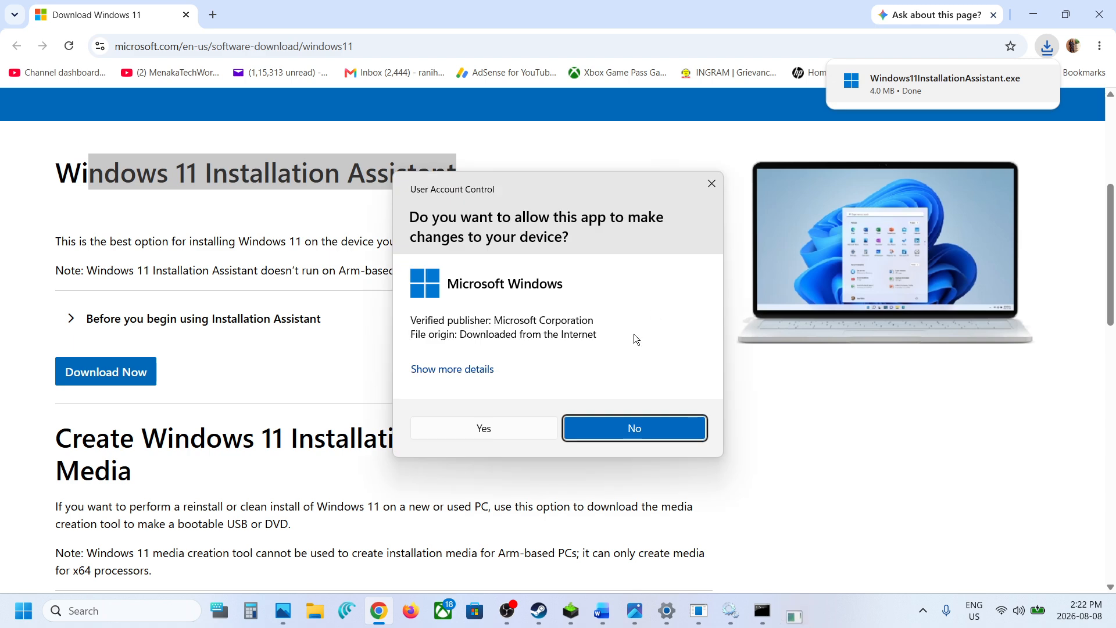
pyautogui.click(497, 433)
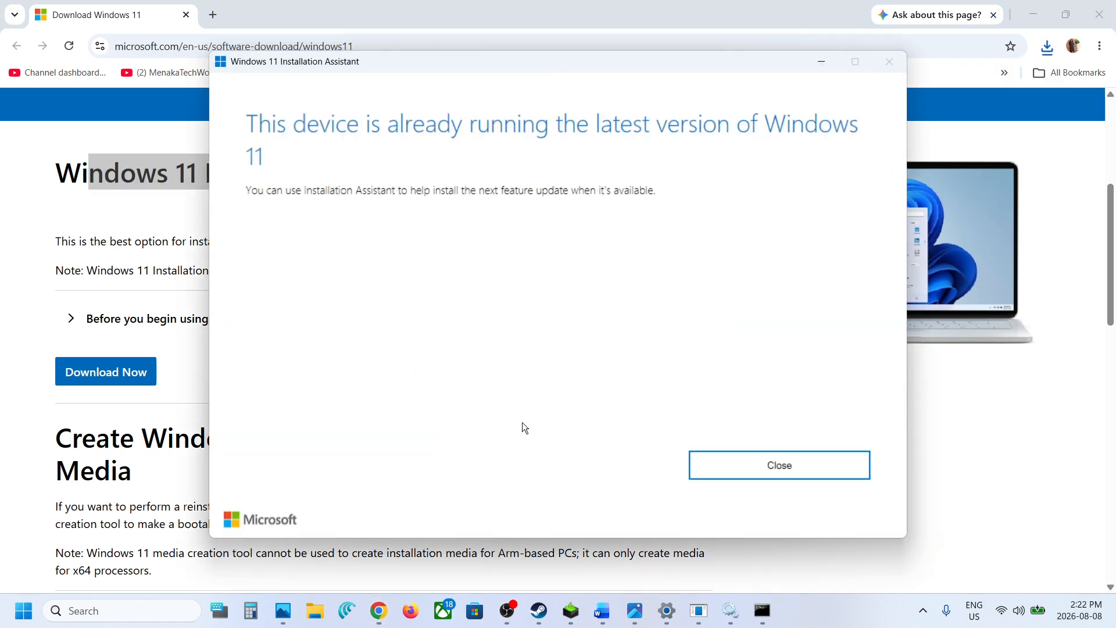
pyautogui.click(784, 474)
# Step: Bring up Step 5 in the Word document, and open the Recovery page from Windows Update's advanced options in Settings
pyautogui.click(602, 610)
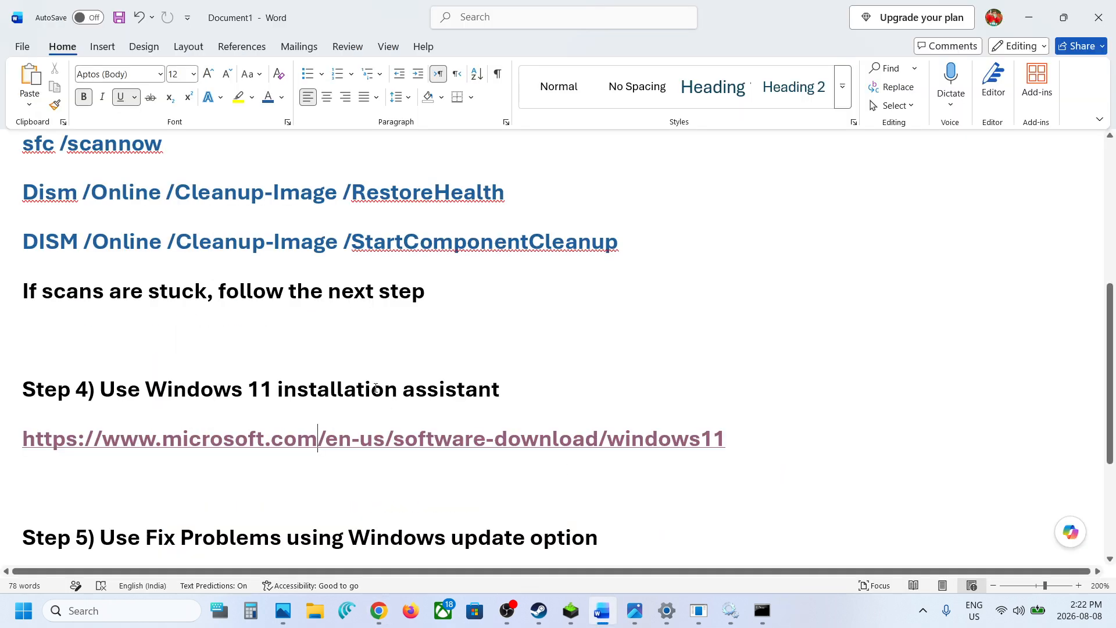
pyautogui.scroll(-2, 377, 388)
pyautogui.scroll(1, 376, 388)
pyautogui.press('super+i')
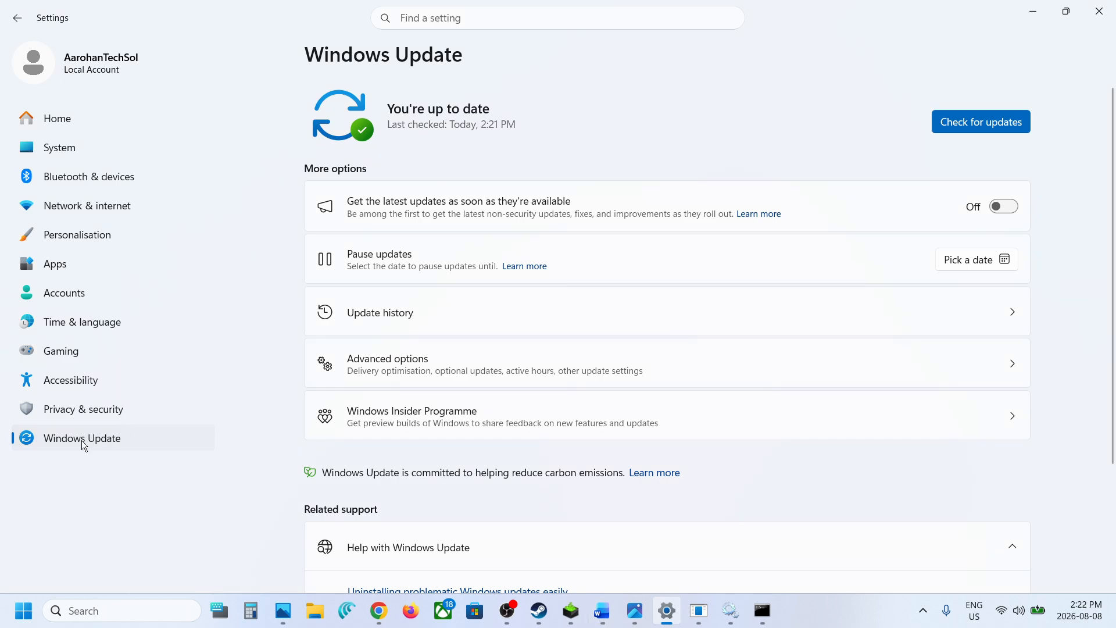
pyautogui.click(395, 364)
pyautogui.scroll(-2, 394, 366)
pyautogui.click(393, 394)
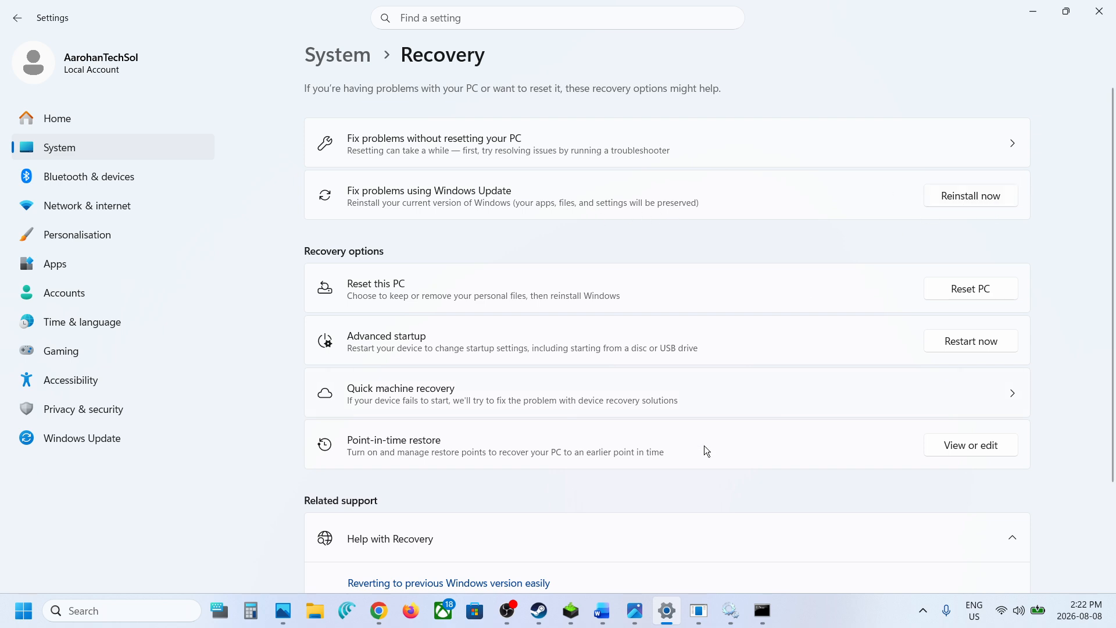
# Step: Open the Step 6 link from the Word document, download MediaCreationTool.exe and show the recent download history
pyautogui.click(604, 608)
pyautogui.scroll(-2, 434, 365)
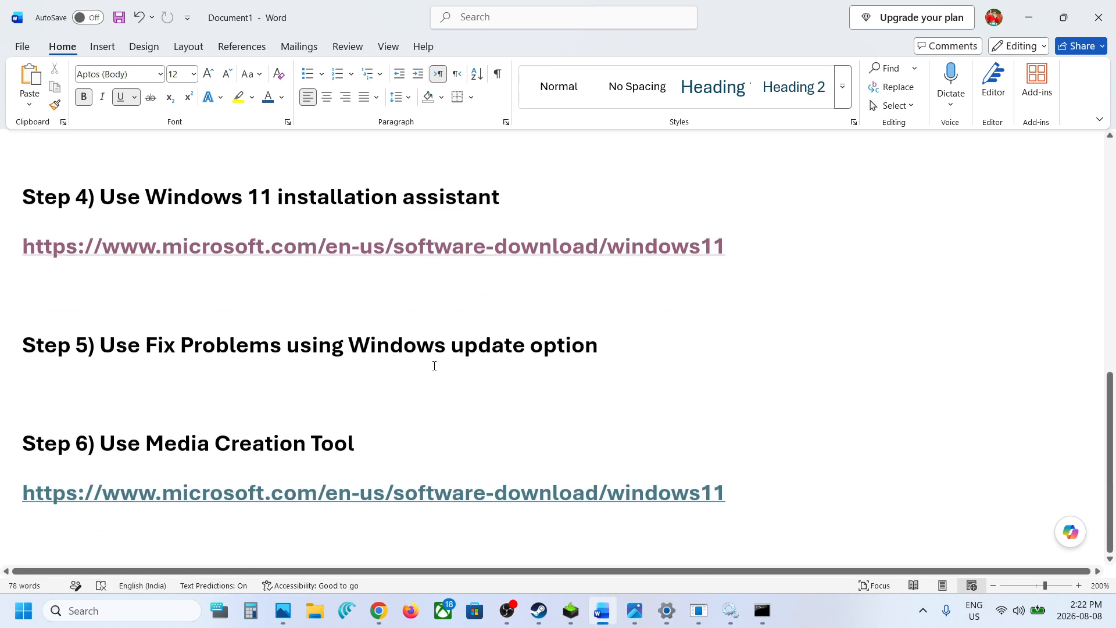
pyautogui.keyDown('ctrl'); pyautogui.click(298, 478); pyautogui.keyUp('ctrl')
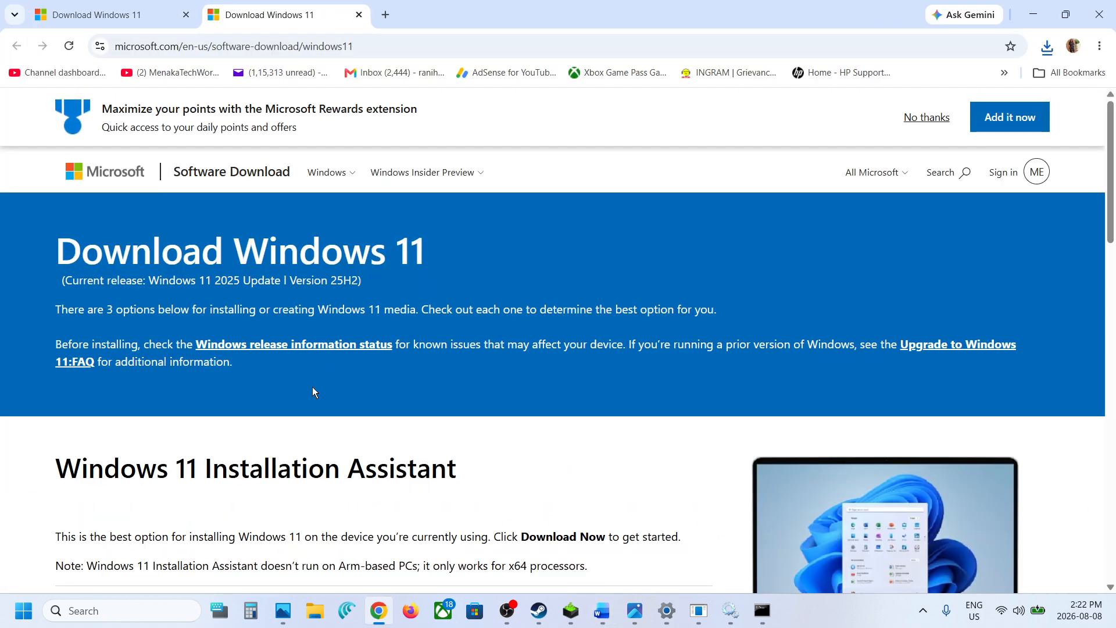
pyautogui.scroll(-10, 308, 429)
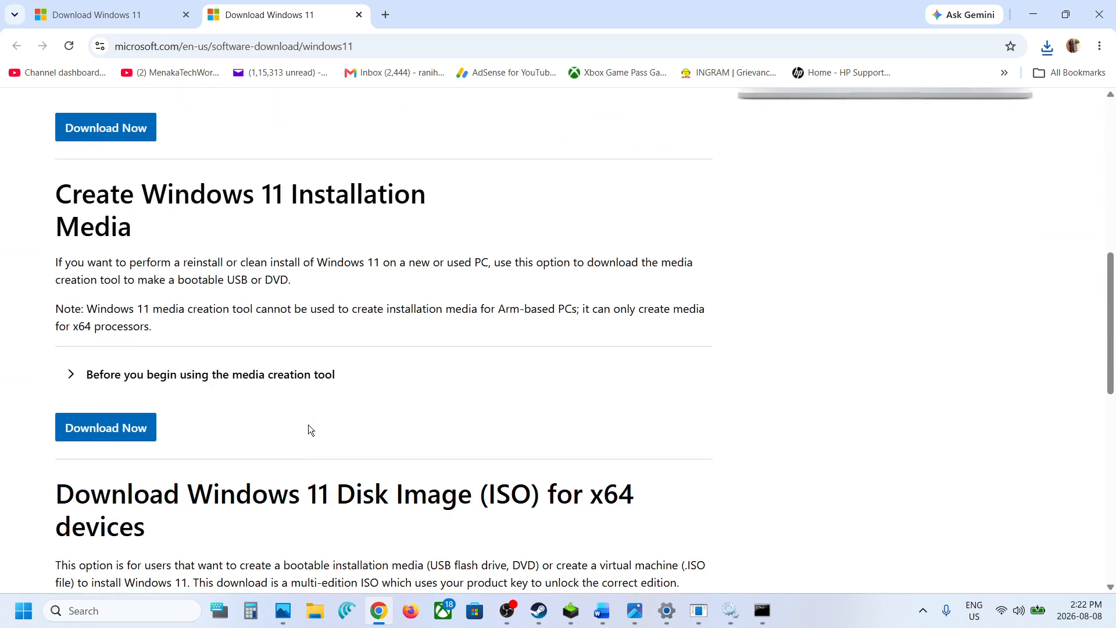
pyautogui.click(134, 413)
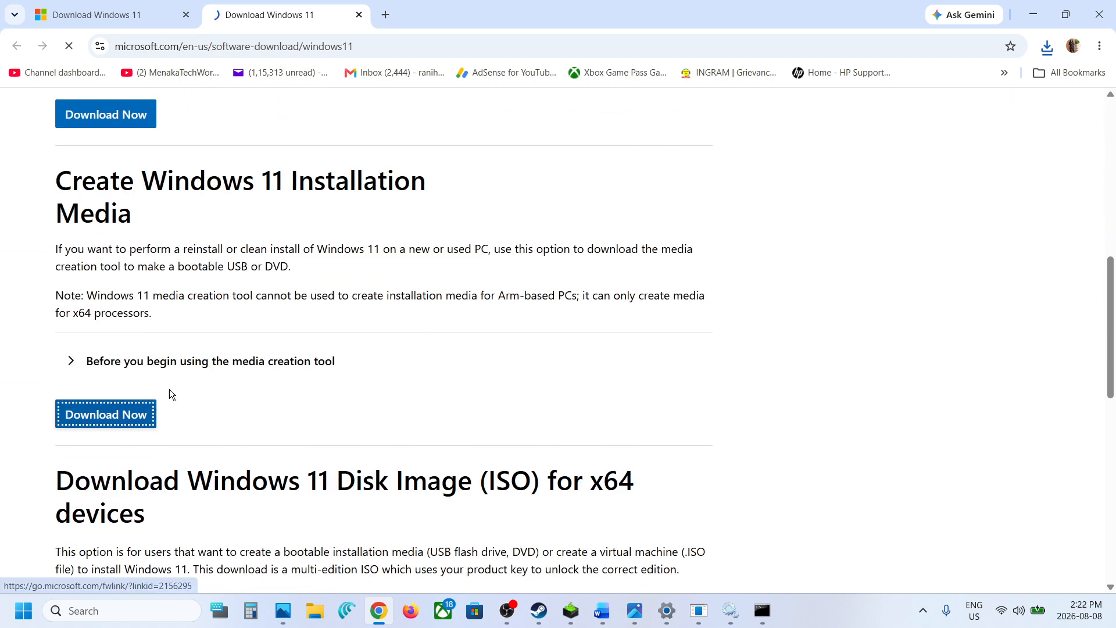
pyautogui.click(1049, 48)
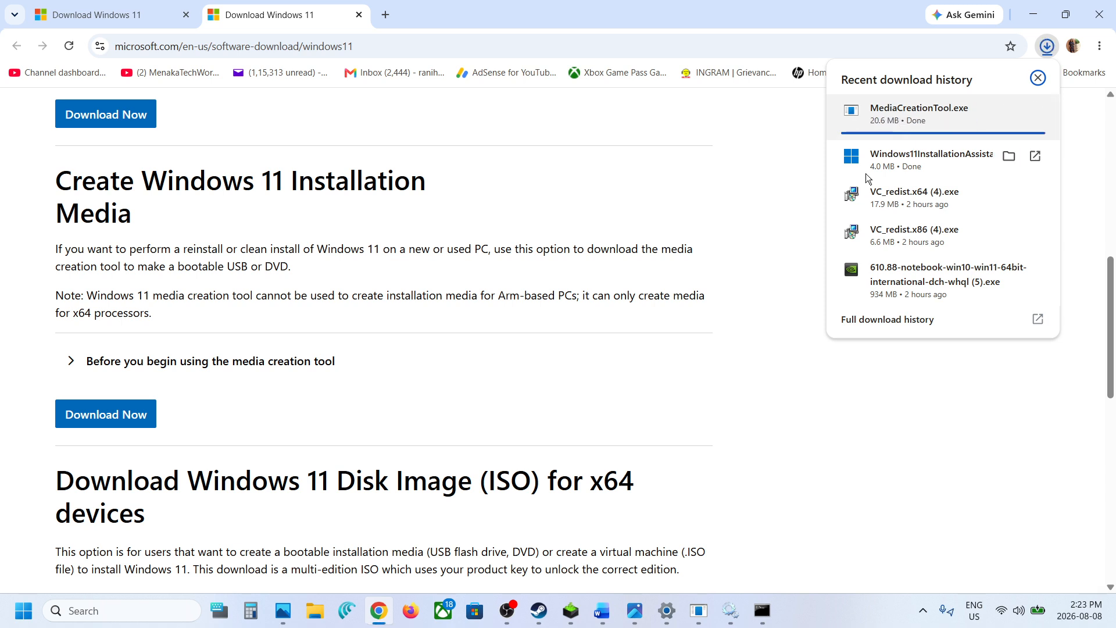
# Step: Switch to Photos and go through screenshots 1.png to 13.png, examining the media creation tool's ISO creation and Windows 11 setup stages
pyautogui.click(634, 609)
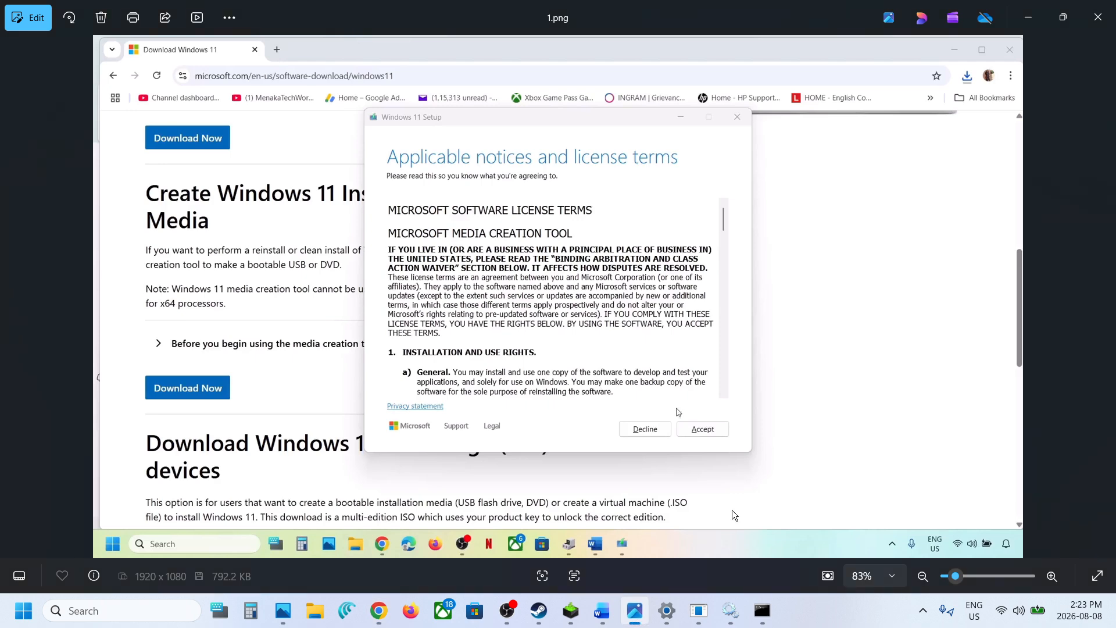
pyautogui.press('Right')
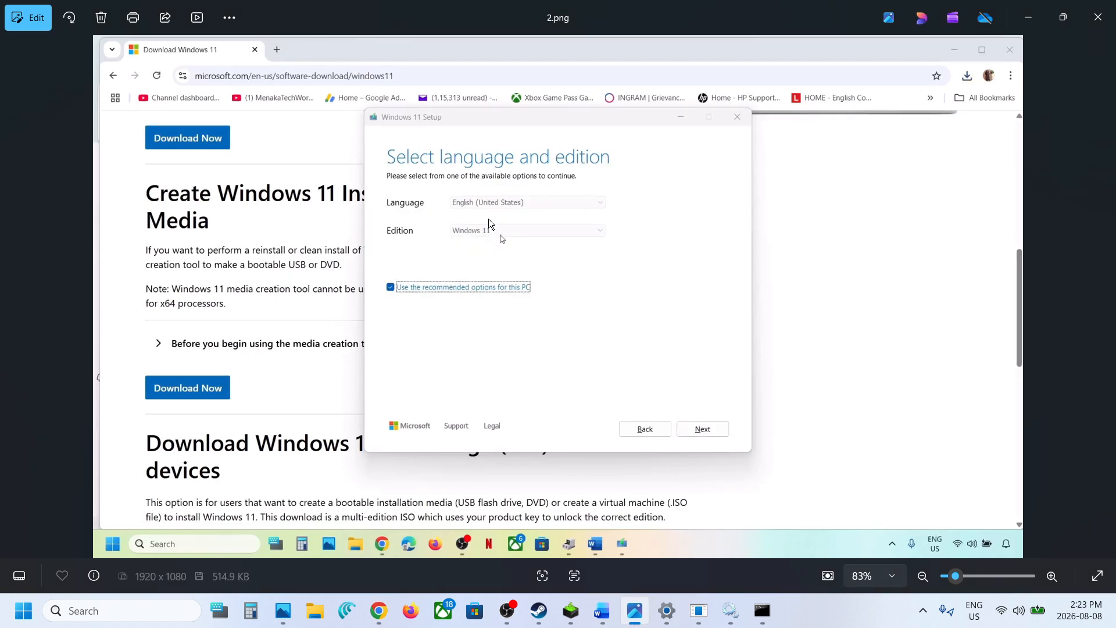
pyautogui.press('Right')
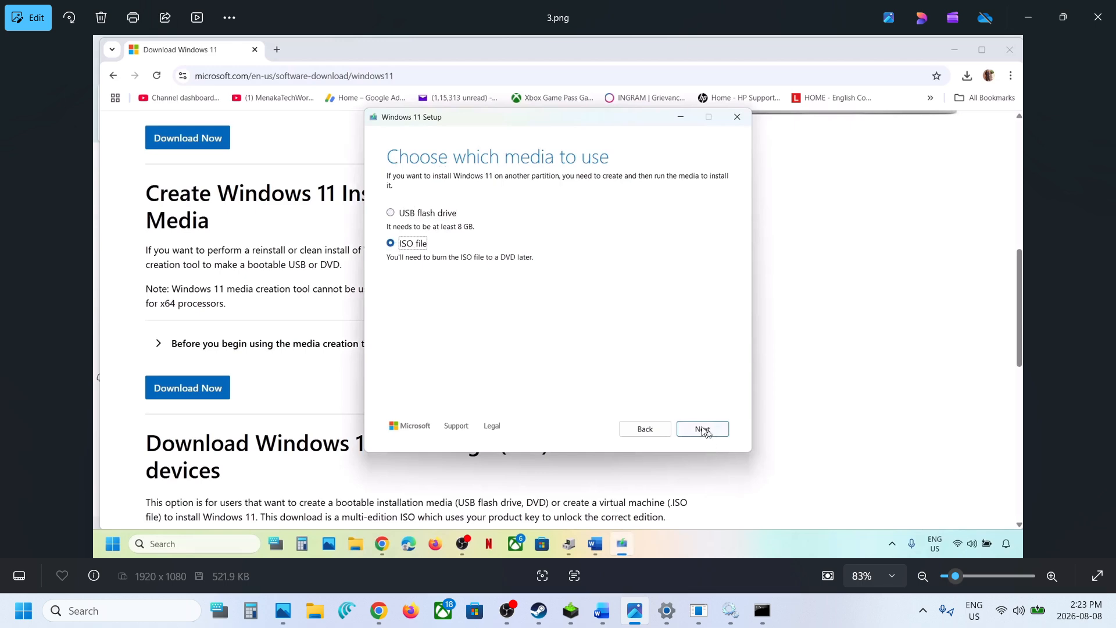
pyautogui.press('Right')
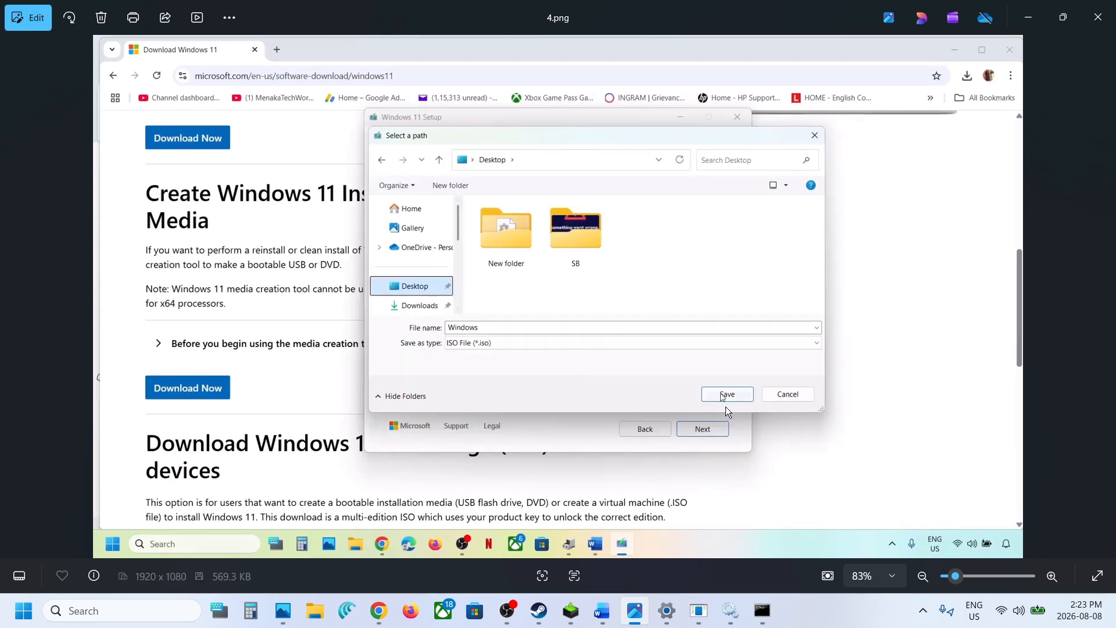
pyautogui.press('Right')
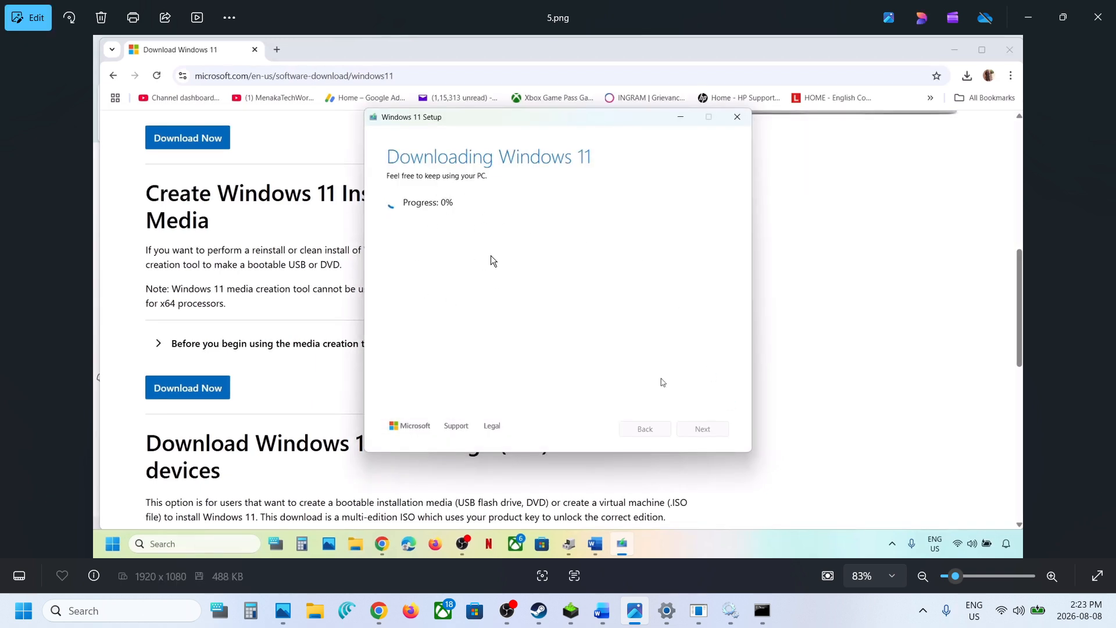
pyautogui.press('Right')
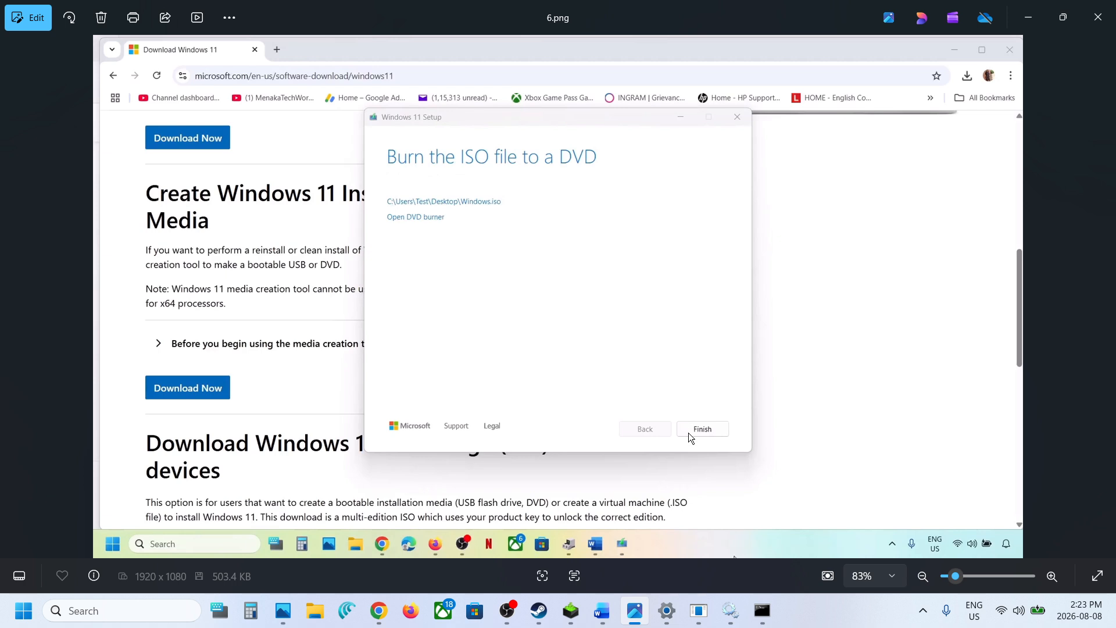
pyautogui.press('Right')
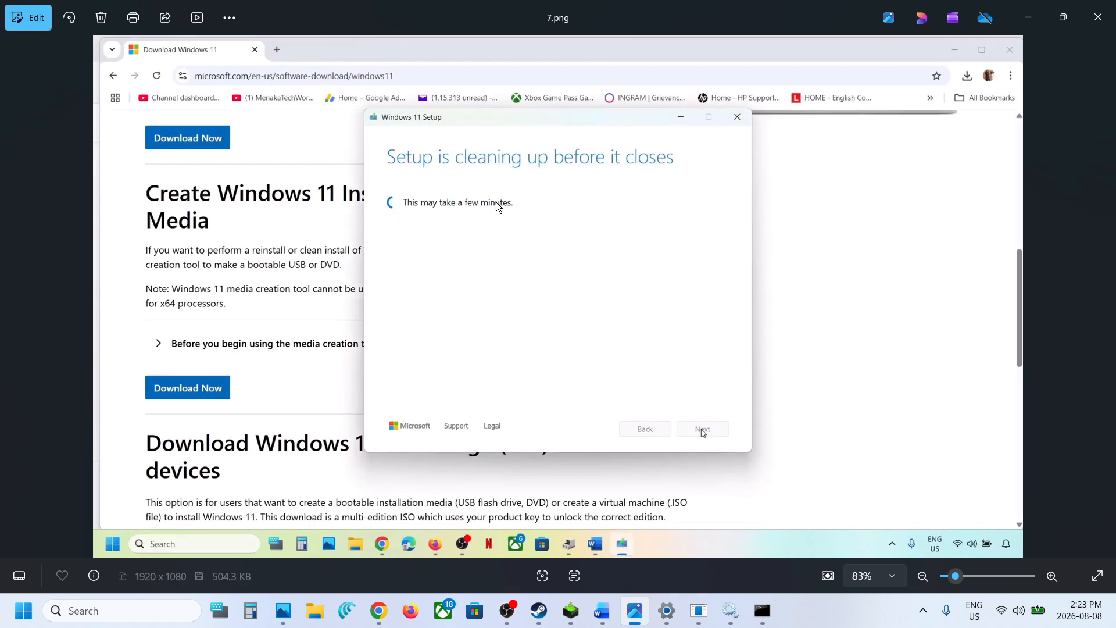
pyautogui.press('Right')
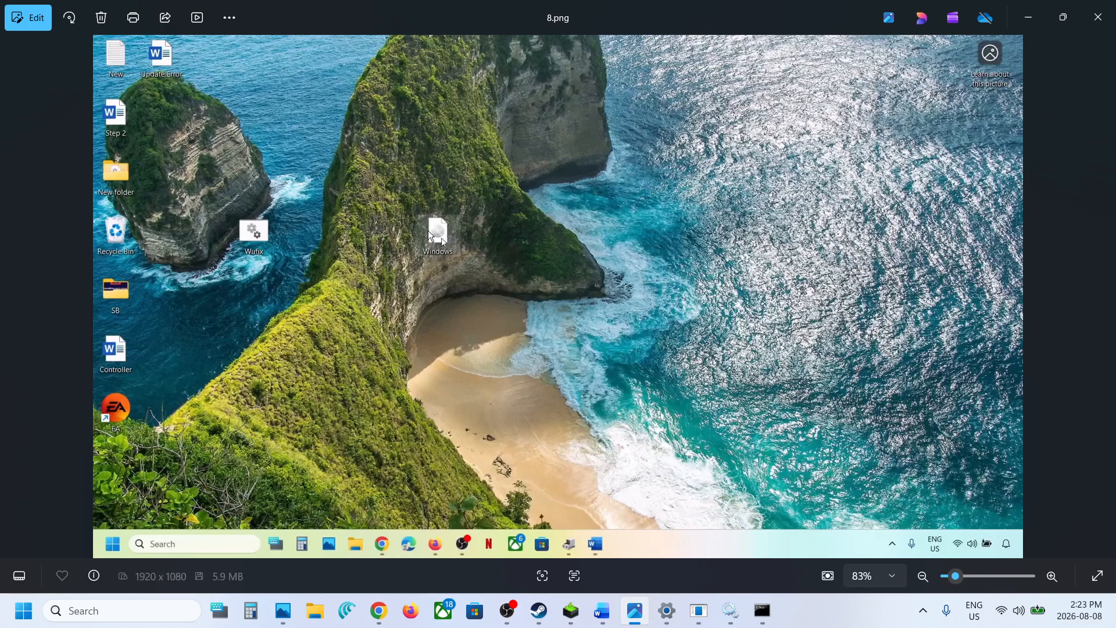
pyautogui.press('Right')
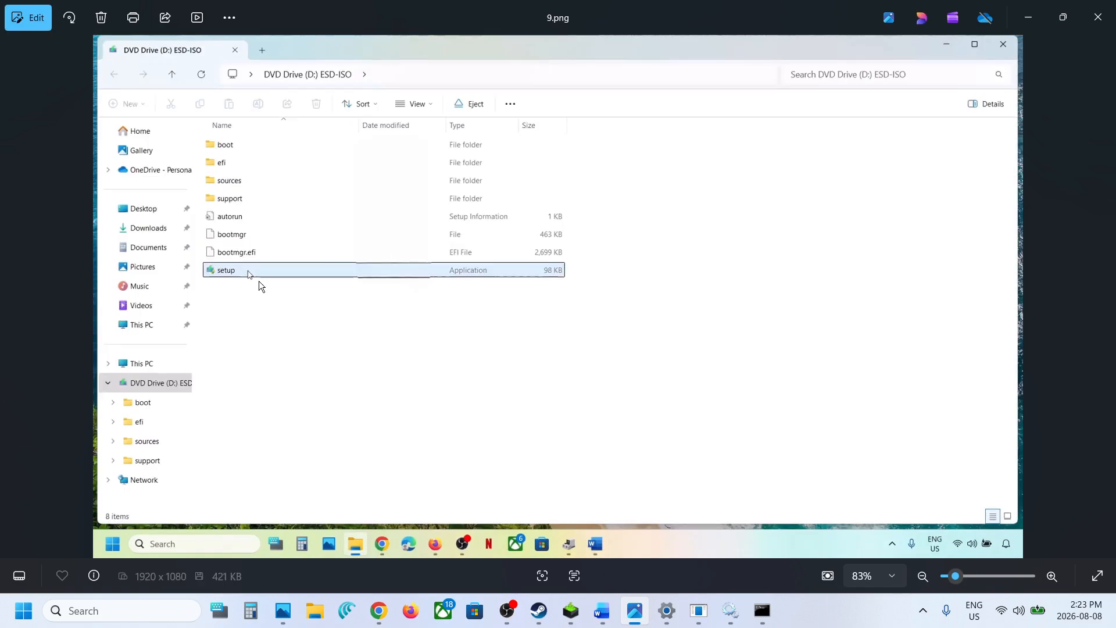
pyautogui.press('Right')
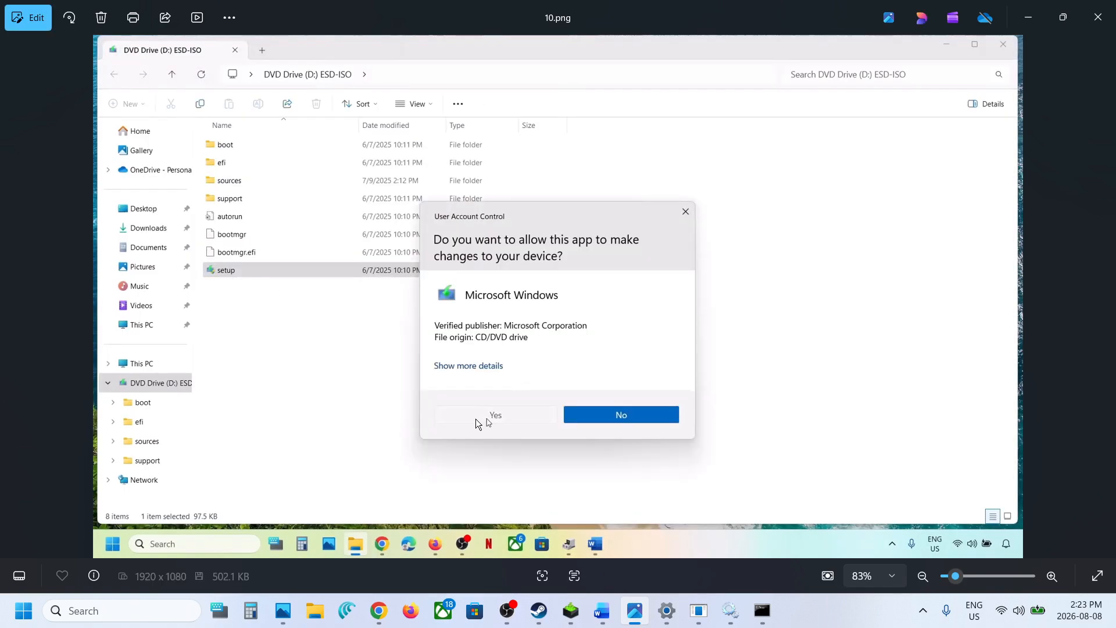
pyautogui.press('Right')
pyautogui.press('Right')
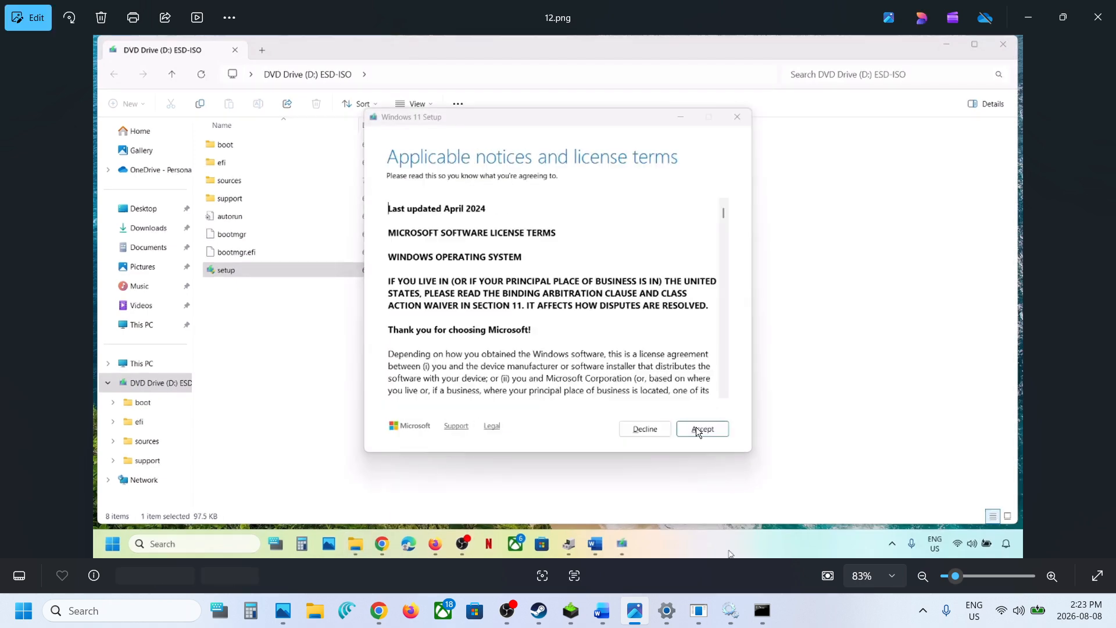
pyautogui.press('Right')
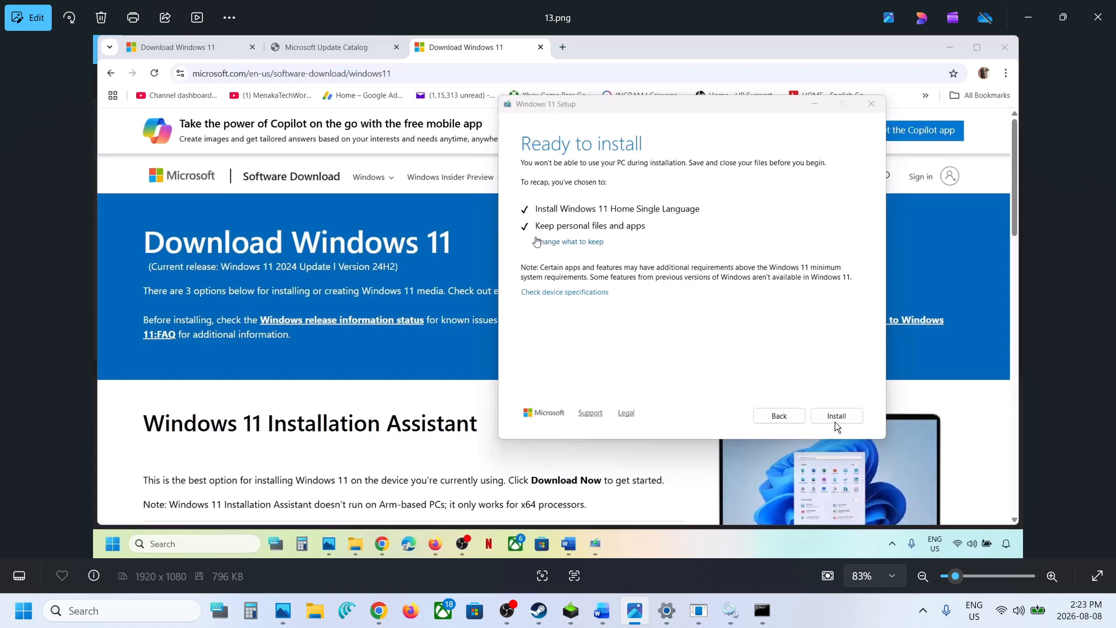
# Step: Switch to the About Windows dialog to check the installed Windows version, and close the dialog
pyautogui.hotkey('alt', 'Tab')
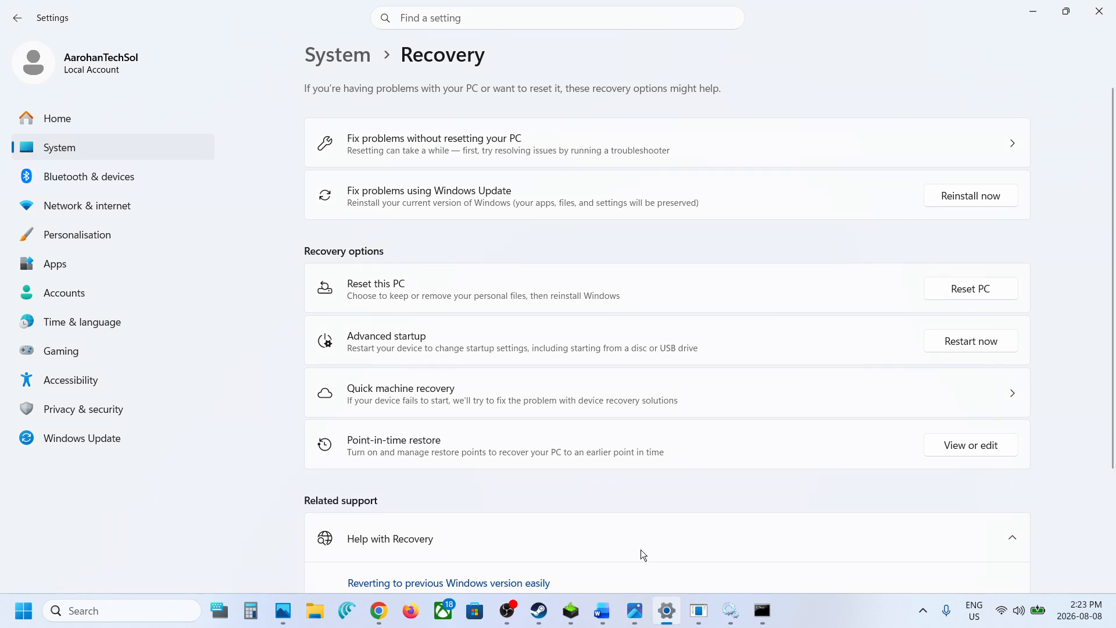
pyautogui.click(698, 611)
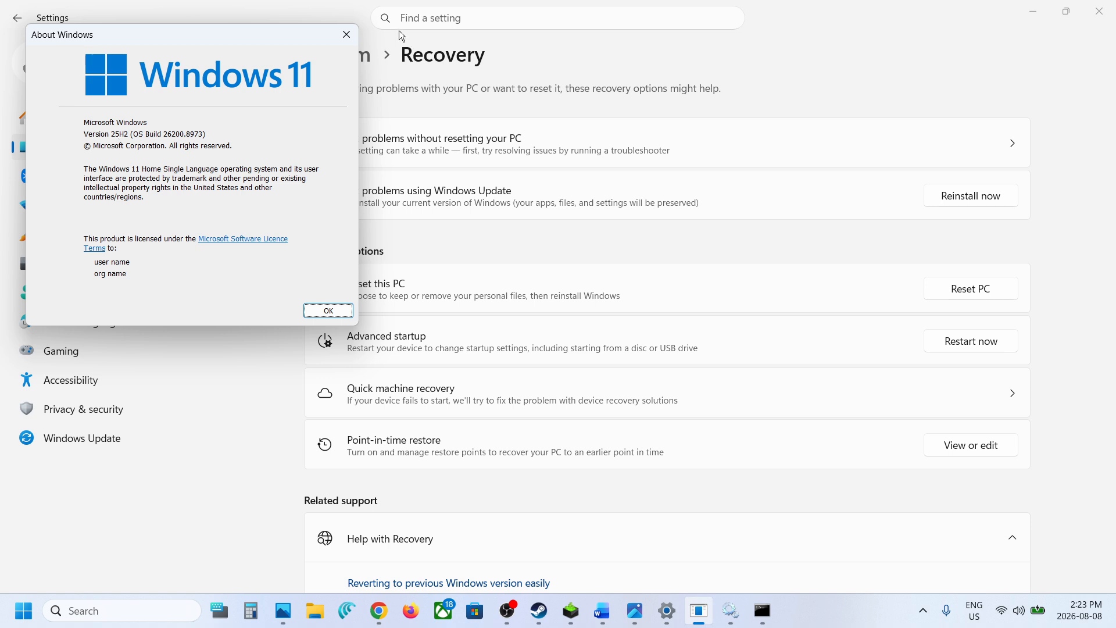
pyautogui.click(347, 36)
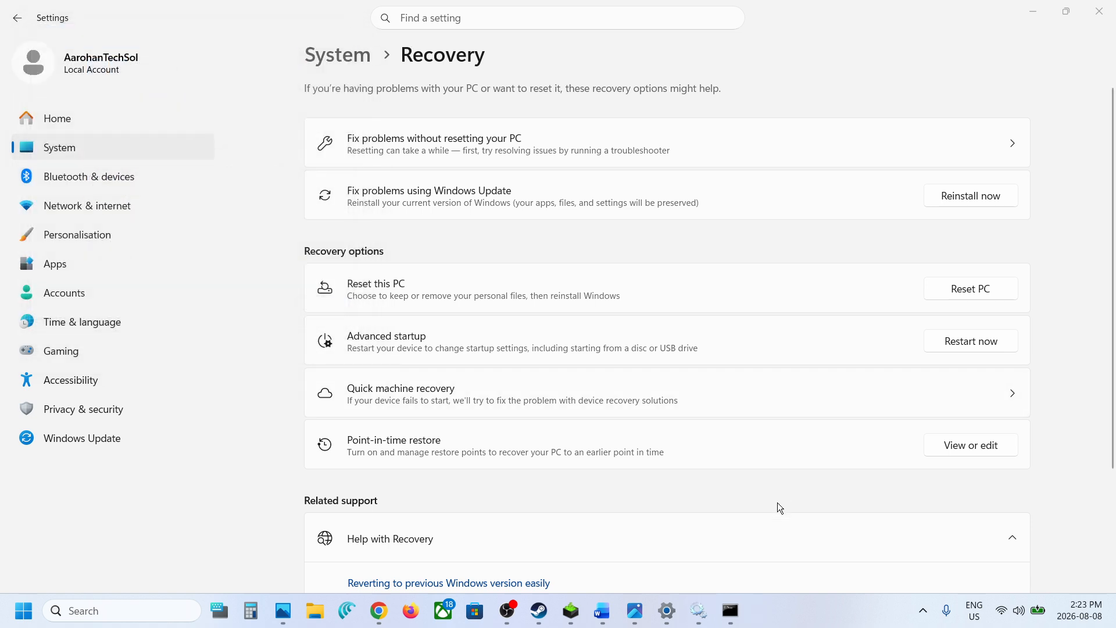